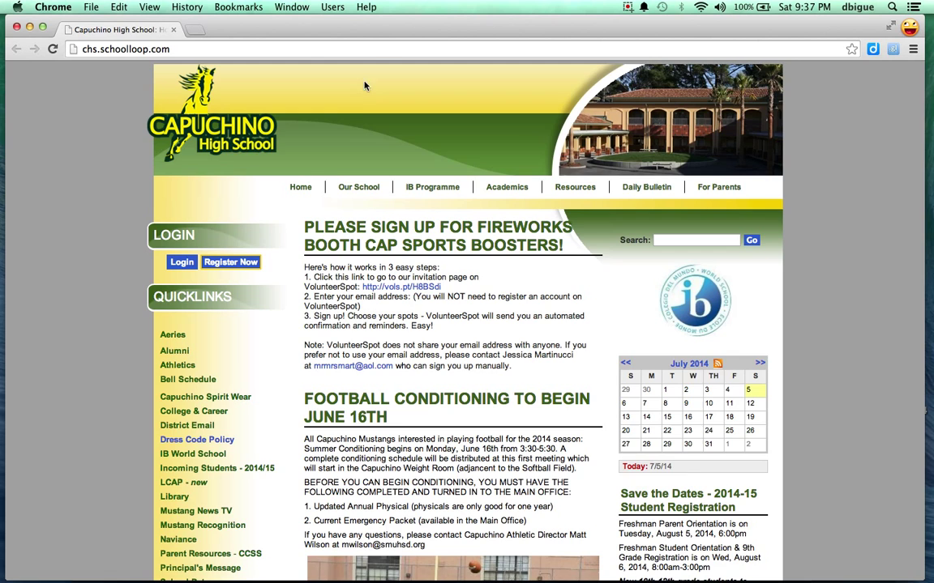
Step: Open Gmail through the school website's Student Portal and switch from there to Google Drive
{"action": "scroll", "coordinate": [276, 380], "scroll_direction": "down", "scroll_amount": 10}
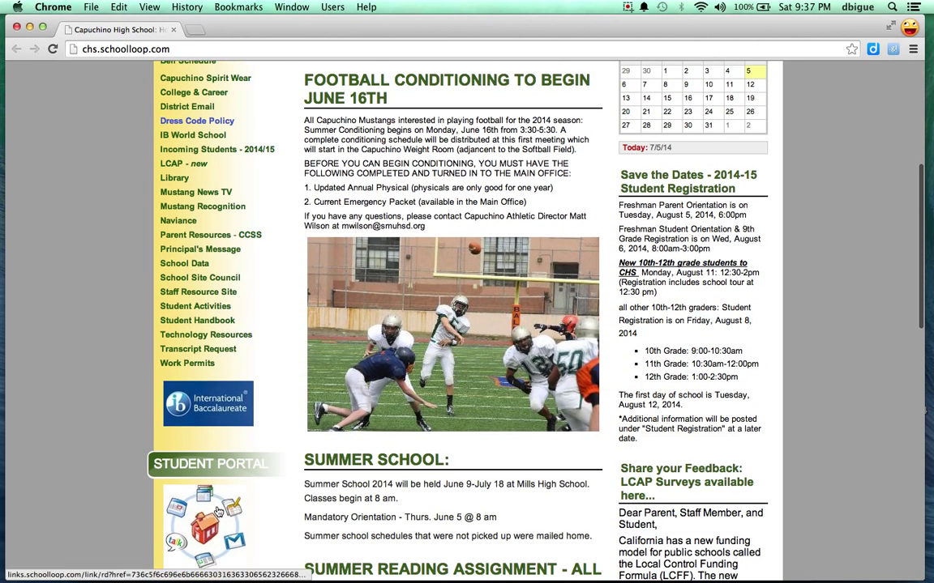
{"action": "left_click", "coordinate": [217, 512]}
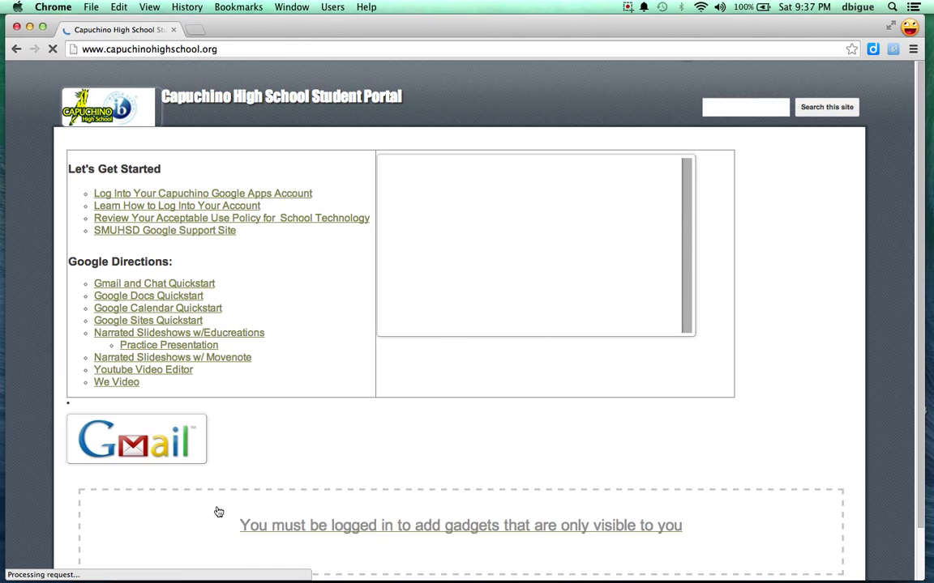
{"action": "left_click", "coordinate": [184, 437]}
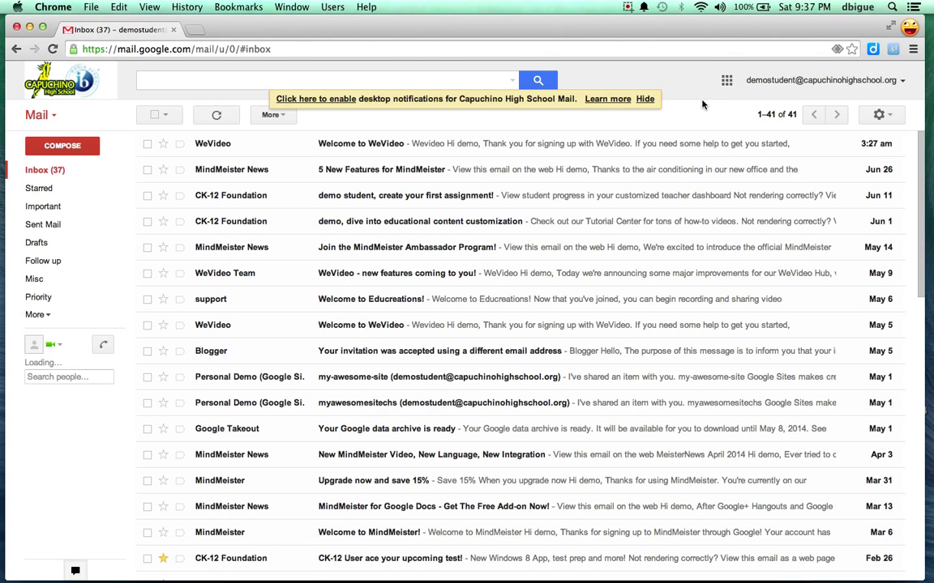
{"action": "left_click", "coordinate": [726, 82]}
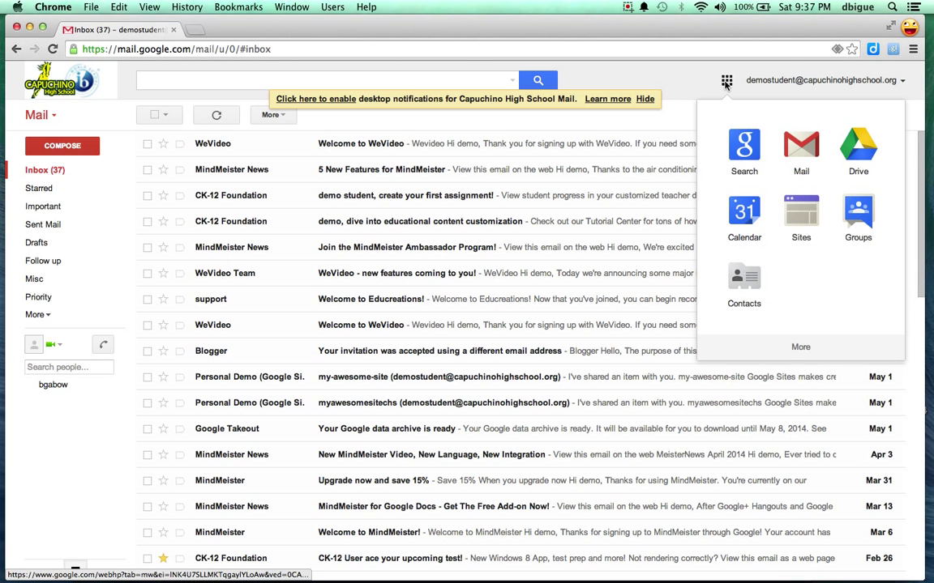
{"action": "left_click", "coordinate": [858, 146]}
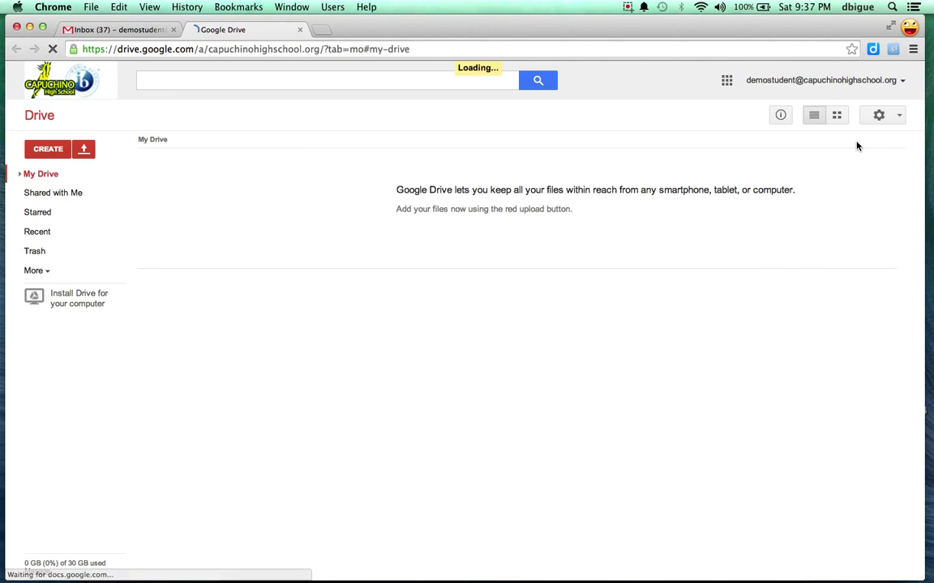
Step: Create a new Google drawing in My Drive and name it "Flow CHart"
{"action": "left_click", "coordinate": [49, 149]}
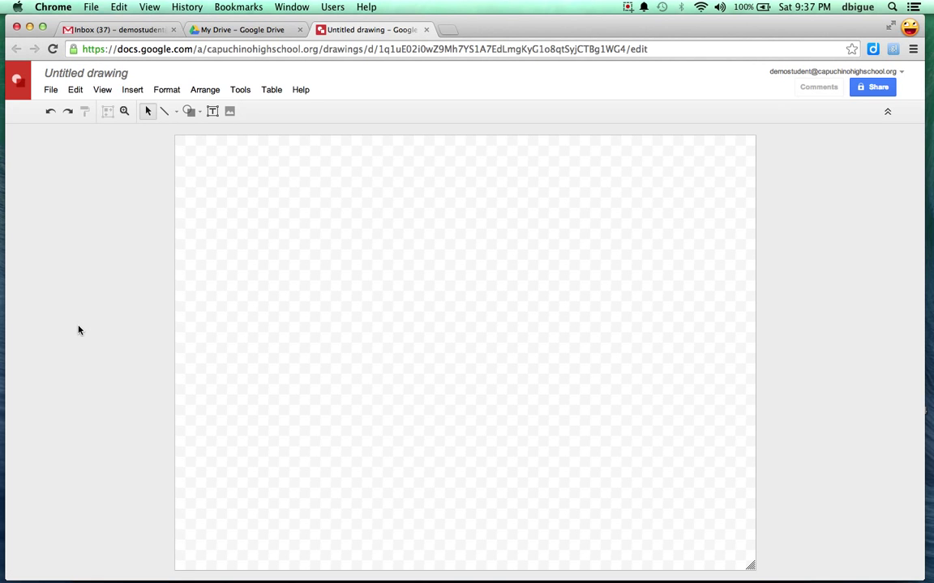
{"action": "left_click", "coordinate": [78, 74]}
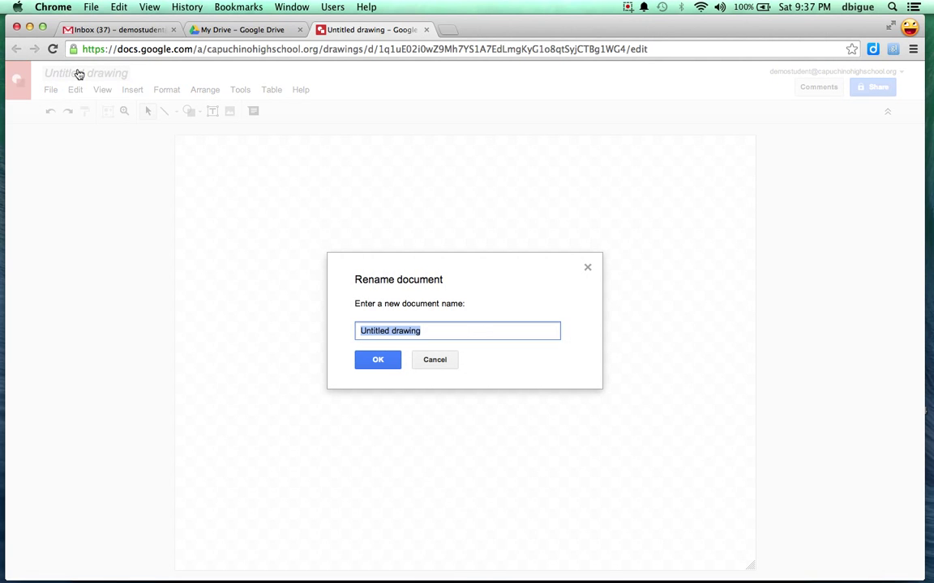
{"action": "type", "text": "Flow CHart"}
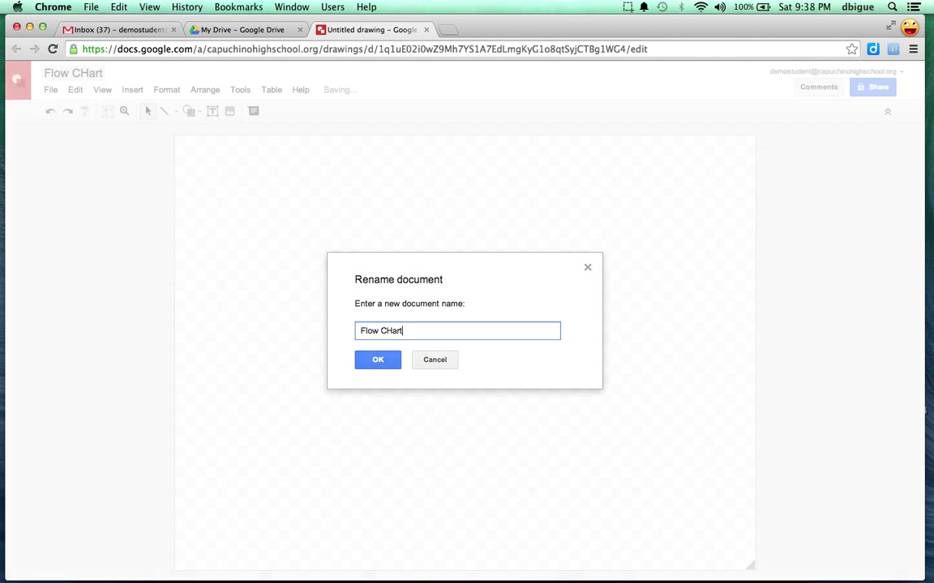
{"action": "key", "text": "Return"}
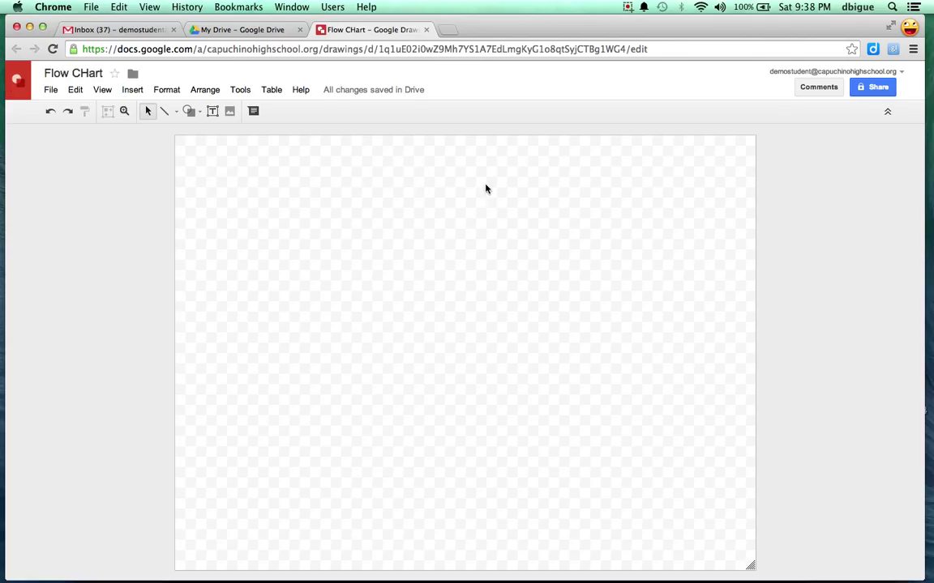
Step: Insert word art reading "Flow Chart In Google Draw" into the drawing
{"action": "left_click", "coordinate": [132, 89]}
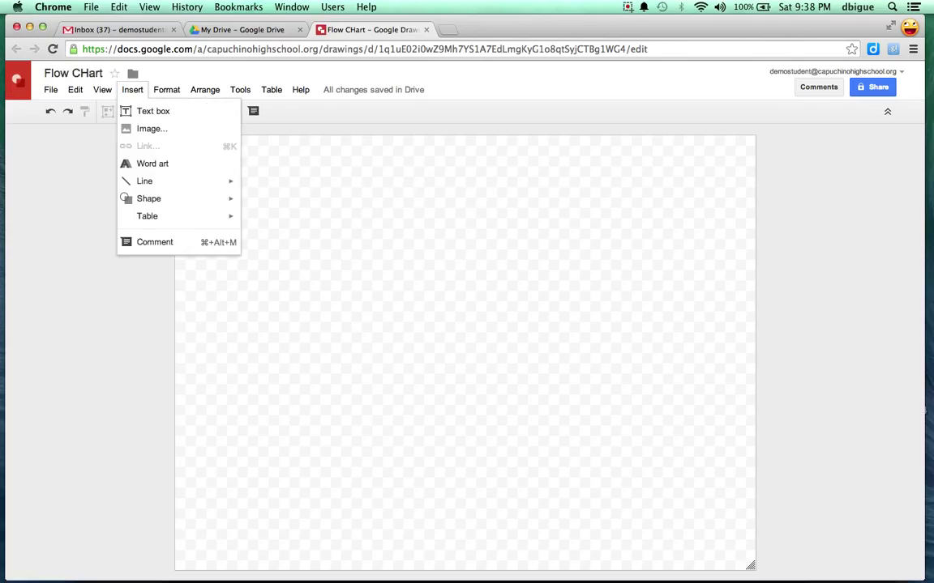
{"action": "left_click", "coordinate": [153, 163]}
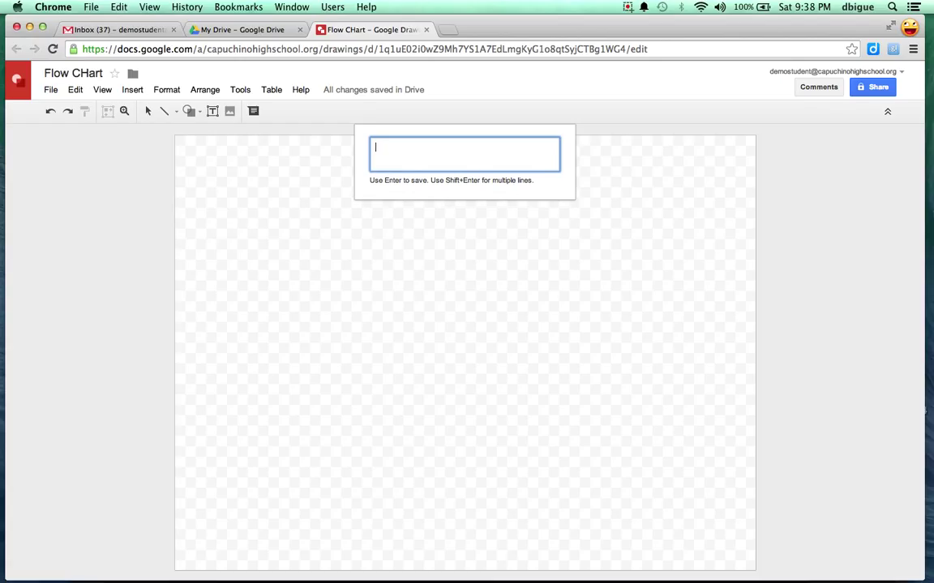
{"action": "type", "text": "Flo"}
{"action": "type", "text": "w Chart "}
{"action": "type", "text": "In Google"}
{"action": "type", "text": " Drive"}
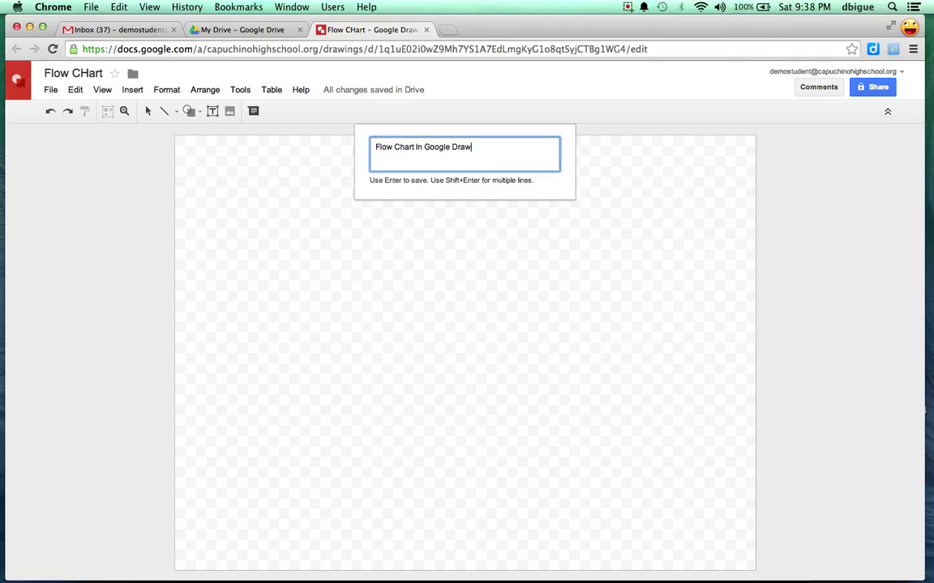
{"action": "key", "text": "Return"}
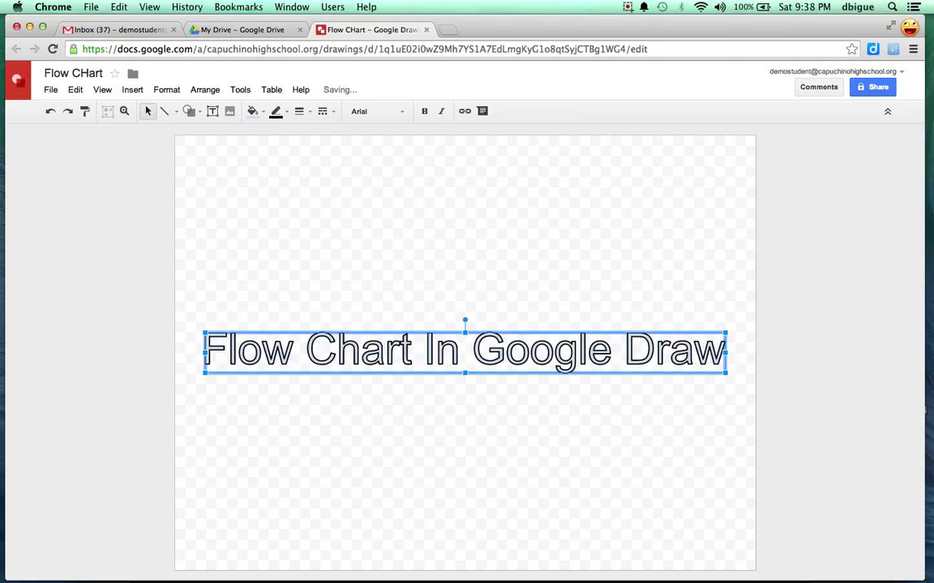
Step: Move the word art title to the top of the canvas and stretch it taller across nearly the full canvas width
{"action": "left_click_drag", "start_coordinate": [465, 352], "coordinate": [464, 180]}
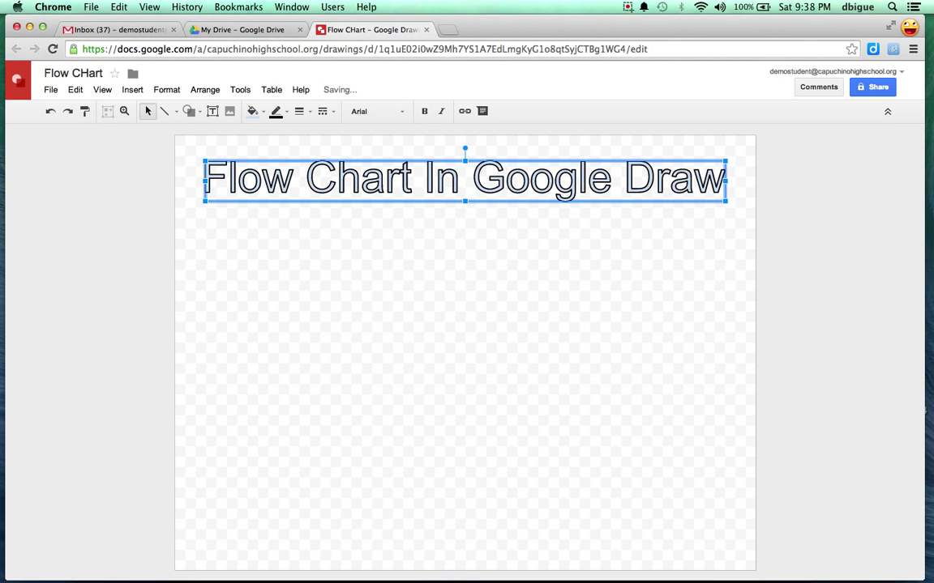
{"action": "left_click_drag", "start_coordinate": [727, 201], "coordinate": [701, 230]}
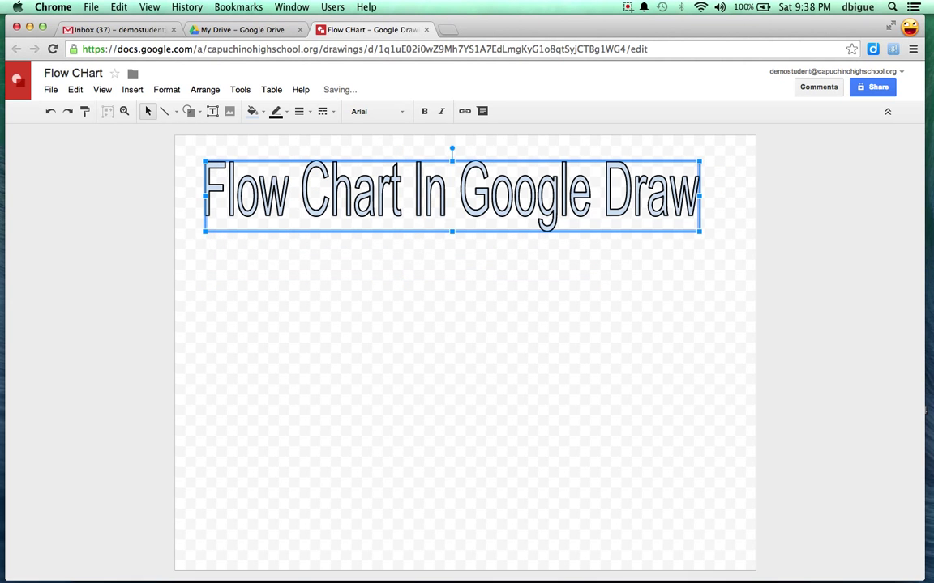
{"action": "left_click_drag", "start_coordinate": [453, 197], "coordinate": [463, 192]}
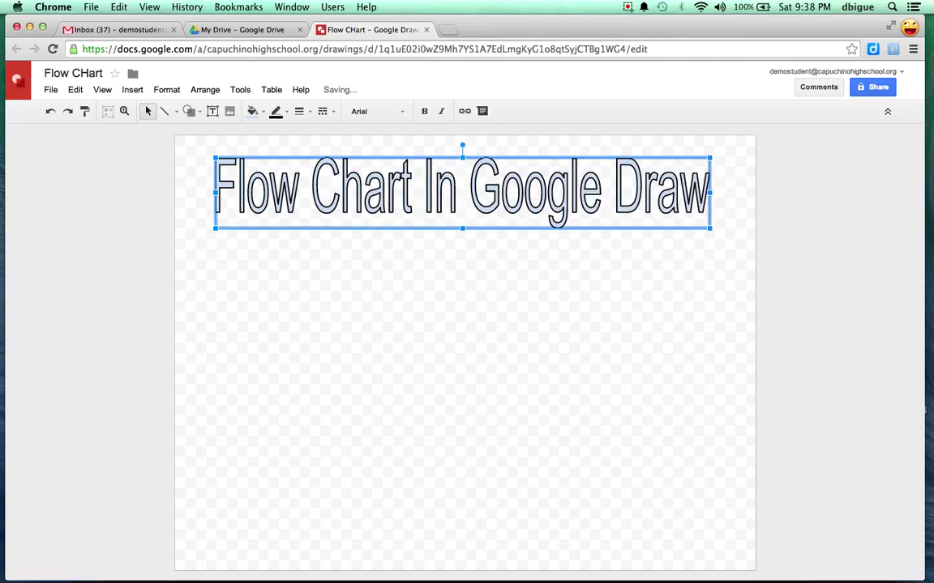
{"action": "left_click_drag", "start_coordinate": [711, 228], "coordinate": [736, 221]}
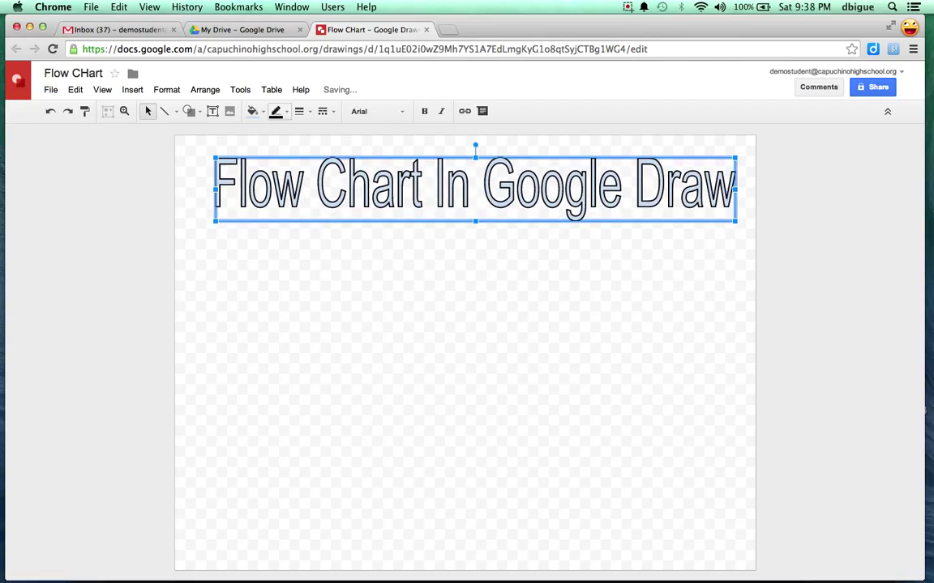
Step: Fill the word art title with black and deselect it
{"action": "left_click", "coordinate": [252, 111]}
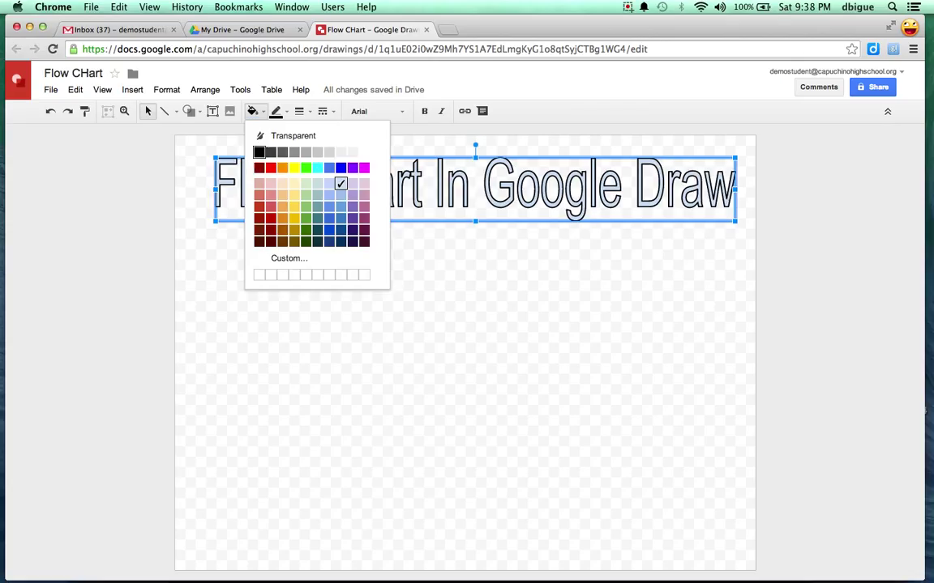
{"action": "left_click", "coordinate": [258, 151]}
{"action": "key", "text": "Escape"}
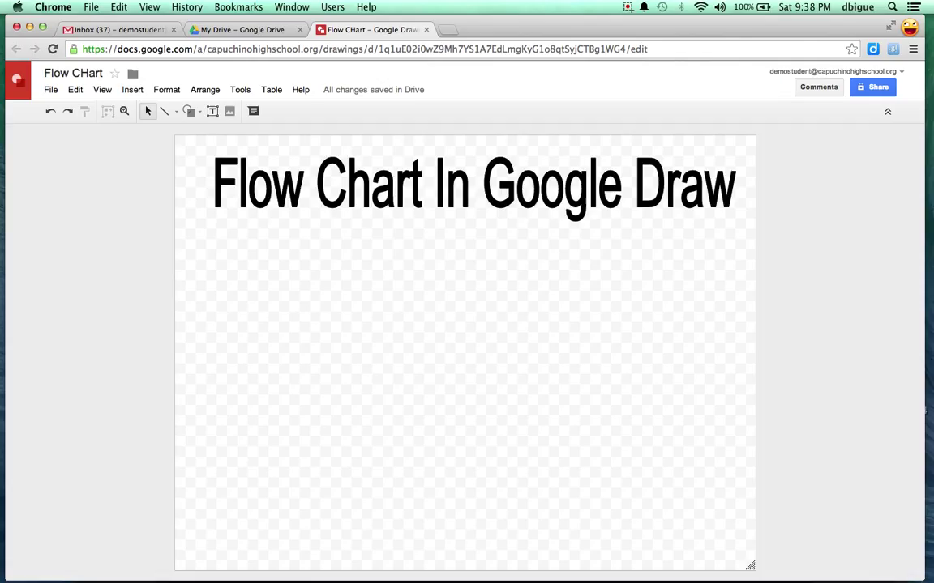
Step: Draw a wide rectangle beneath the title, about half the canvas width, and widen it slightly
{"action": "left_click", "coordinate": [132, 89]}
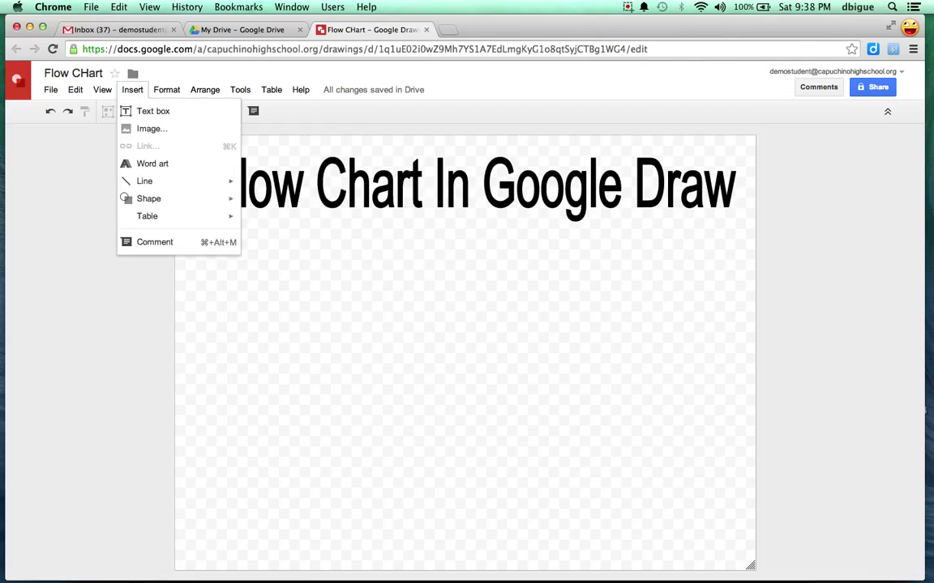
{"action": "mouse_move", "coordinate": [148, 199]}
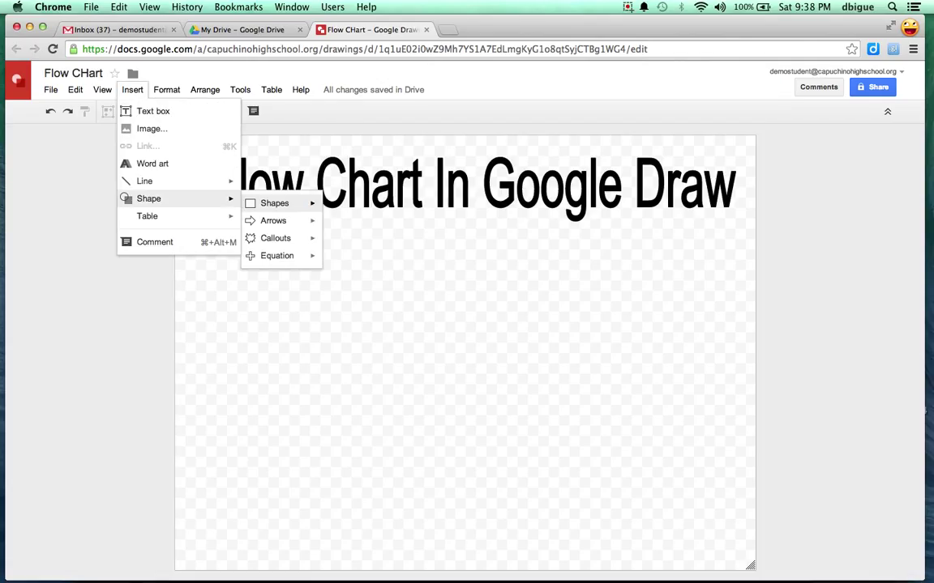
{"action": "mouse_move", "coordinate": [274, 203]}
{"action": "left_click", "coordinate": [333, 208]}
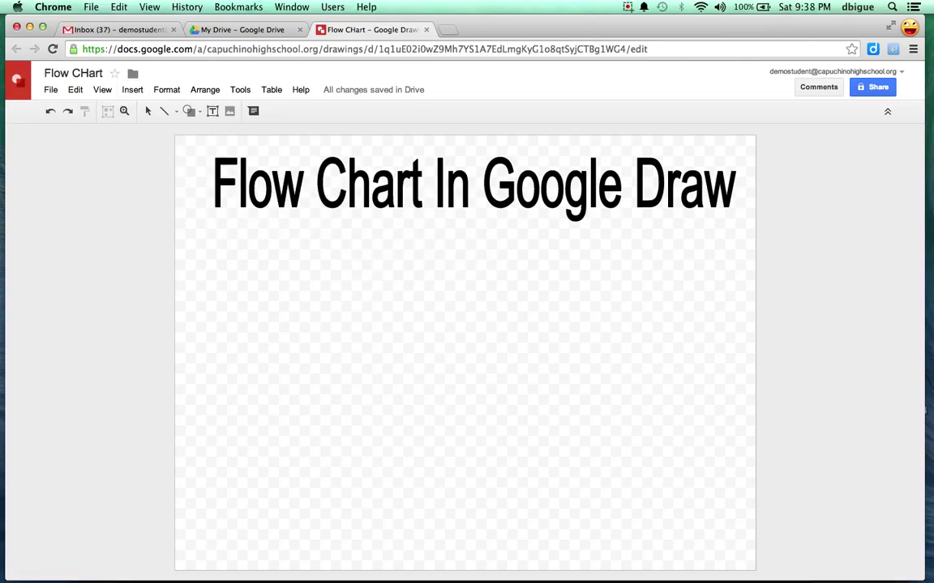
{"action": "left_click_drag", "start_coordinate": [288, 233], "coordinate": [580, 313]}
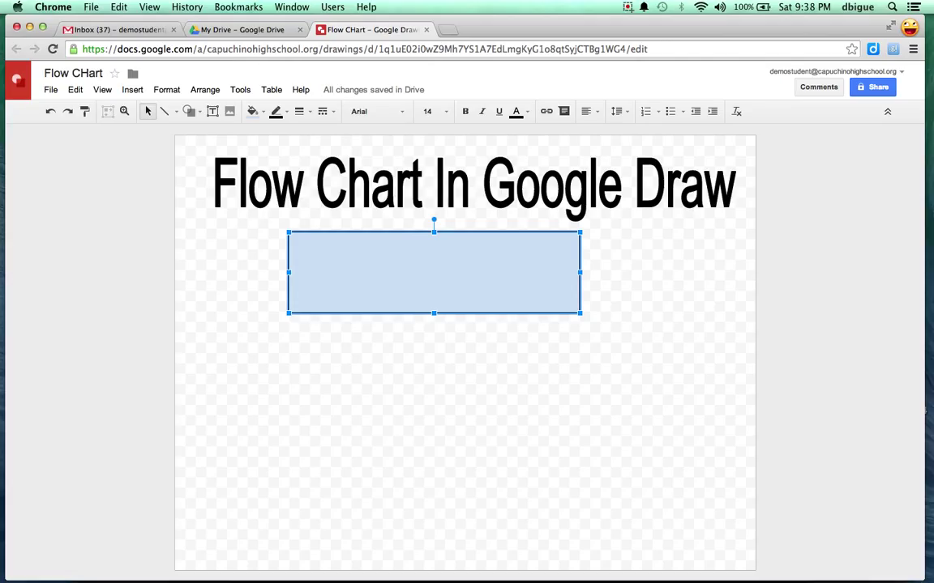
{"action": "mouse_move", "coordinate": [580, 273]}
{"action": "left_mouse_down"}
{"action": "mouse_move", "coordinate": [526, 273]}
{"action": "mouse_move", "coordinate": [585, 273]}
{"action": "left_mouse_up"}
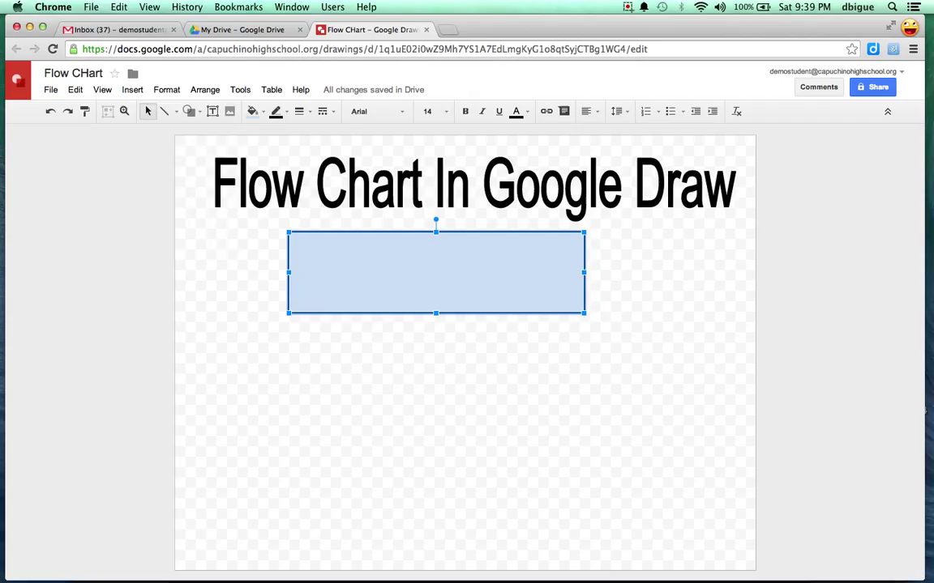
Step: Add a text box inside the rectangle containing the text "Start Here"
{"action": "left_click", "coordinate": [132, 89]}
{"action": "left_click", "coordinate": [151, 111]}
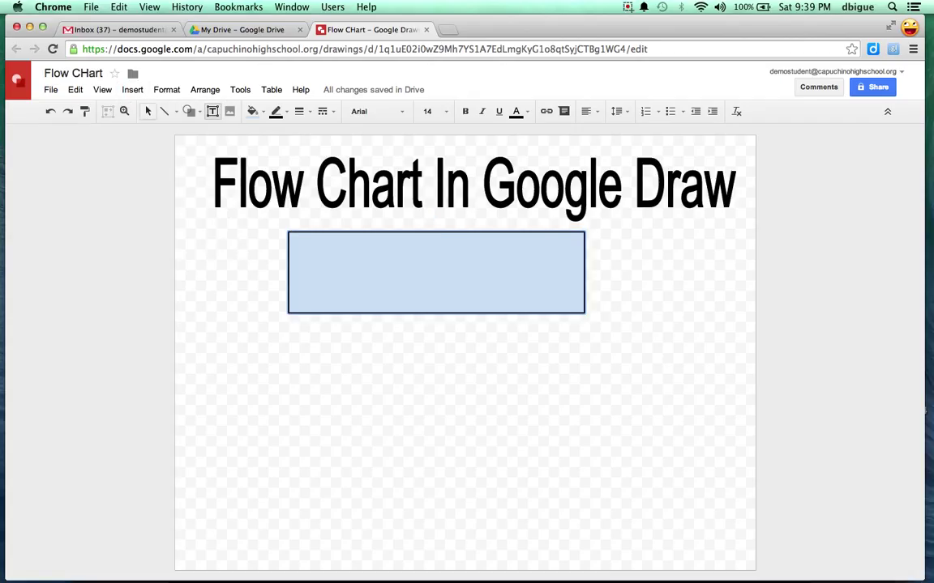
{"action": "left_click_drag", "start_coordinate": [296, 244], "coordinate": [572, 292]}
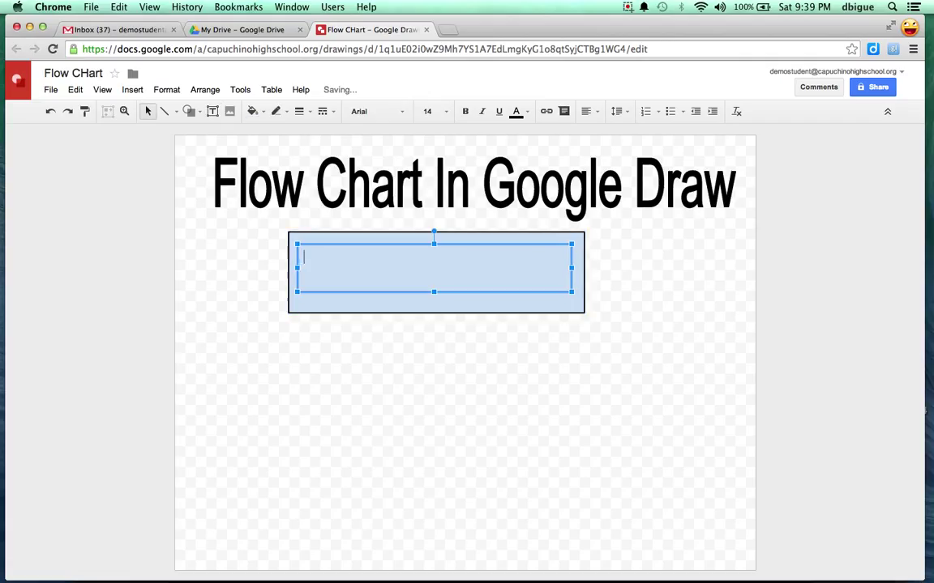
{"action": "type", "text": "Start Here"}
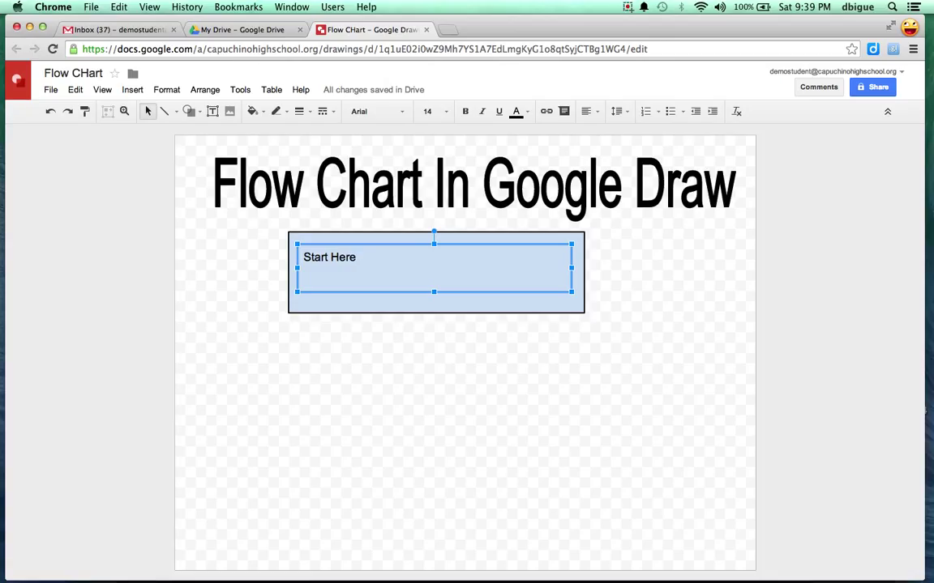
Step: Set the font size of the "Start Here" text to 48
{"action": "key", "text": "shift+Left"}
{"action": "key", "text": "shift+Left"}
{"action": "key", "text": "shift+Left"}
{"action": "key", "text": "shift+Left"}
{"action": "key", "text": "shift+Left"}
{"action": "key", "text": "shift+Left"}
{"action": "key", "text": "shift+Left"}
{"action": "key", "text": "shift+Left"}
{"action": "key", "text": "shift+Left"}
{"action": "key", "text": "shift+Left"}
{"action": "key", "text": "shift+Left"}
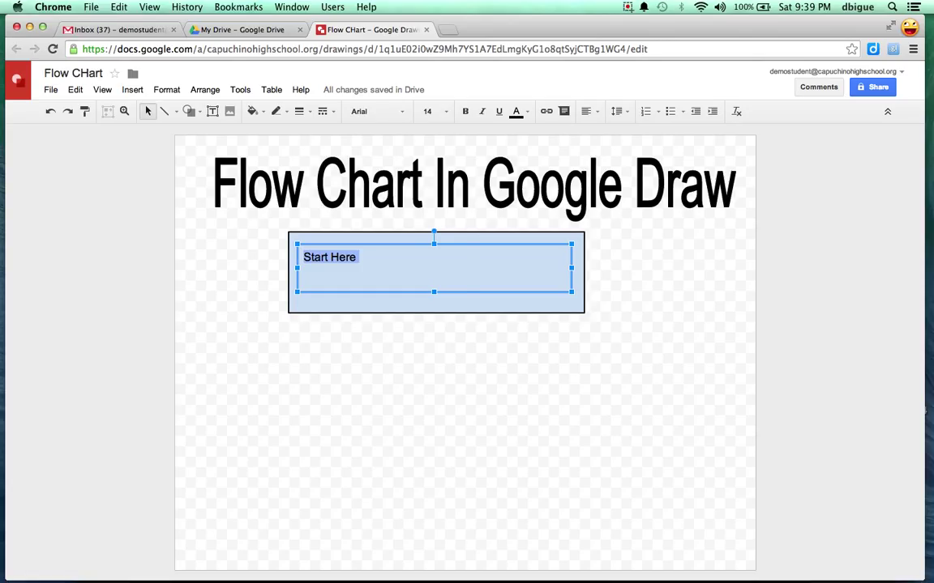
{"action": "left_click", "coordinate": [429, 111]}
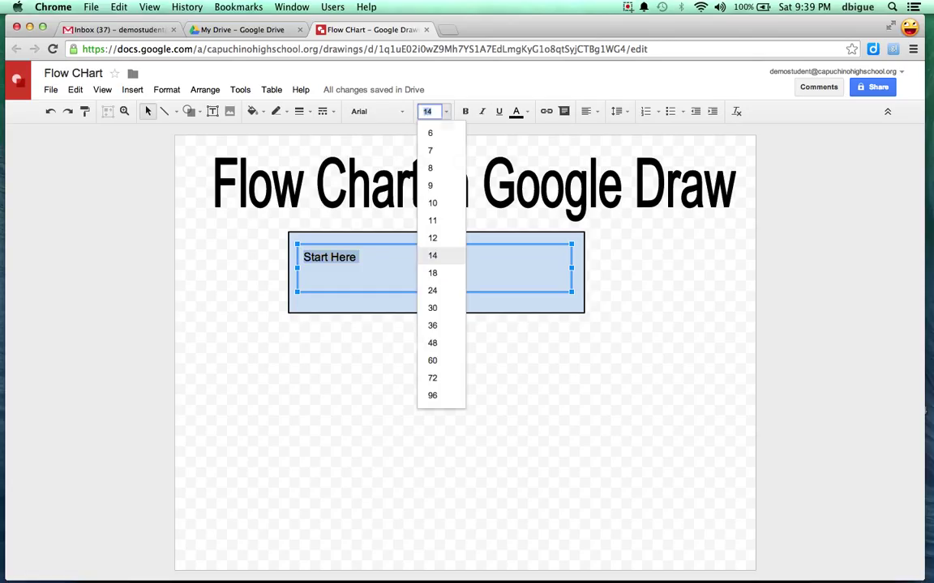
{"action": "left_click", "coordinate": [432, 343]}
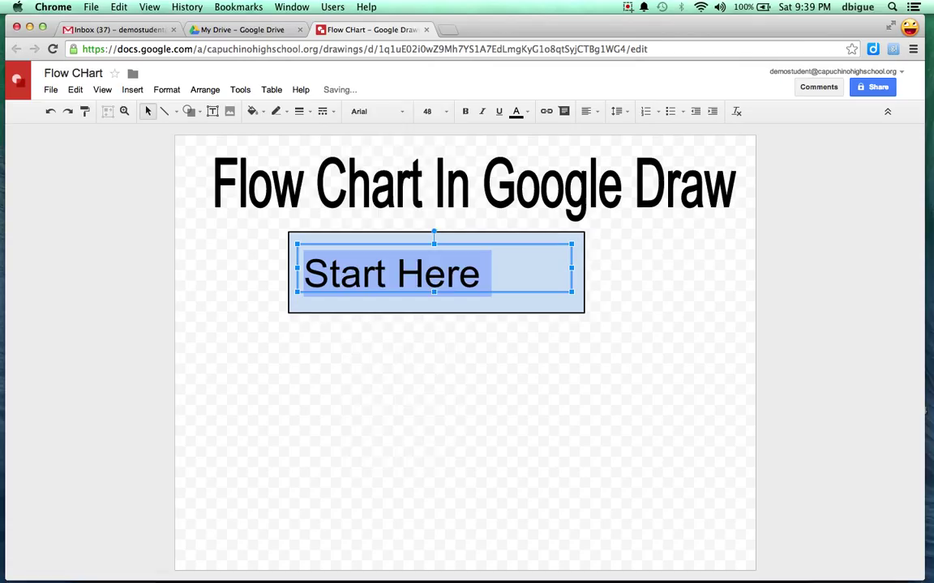
Step: Change the "Start Here" text to the Impact font and center it horizontally in its text box
{"action": "left_click", "coordinate": [377, 111]}
{"action": "left_click", "coordinate": [369, 134]}
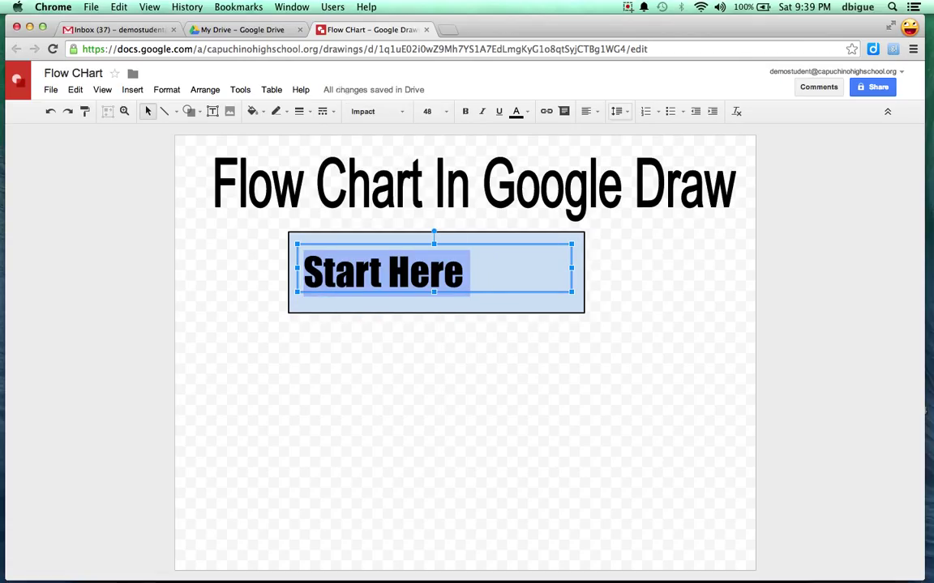
{"action": "left_click", "coordinate": [588, 111]}
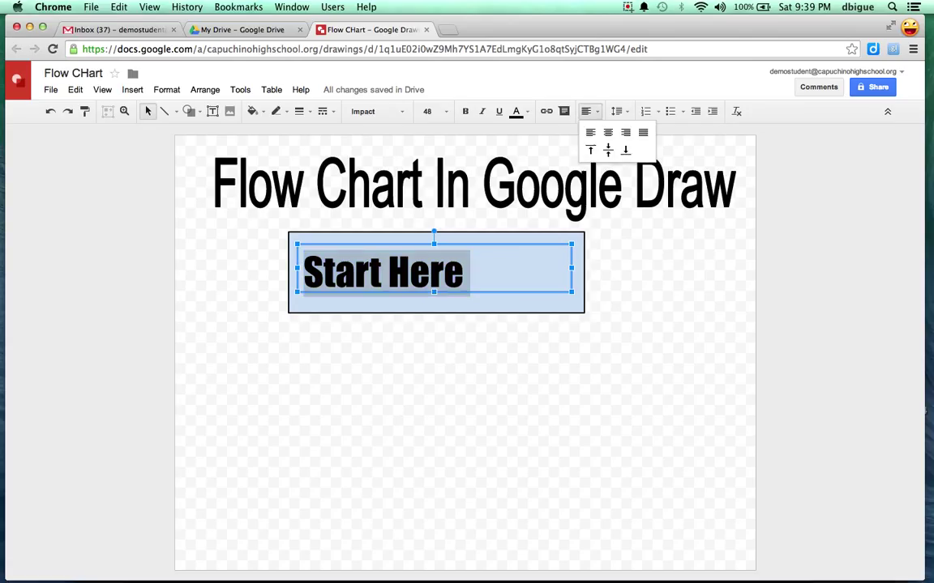
{"action": "left_click", "coordinate": [608, 132]}
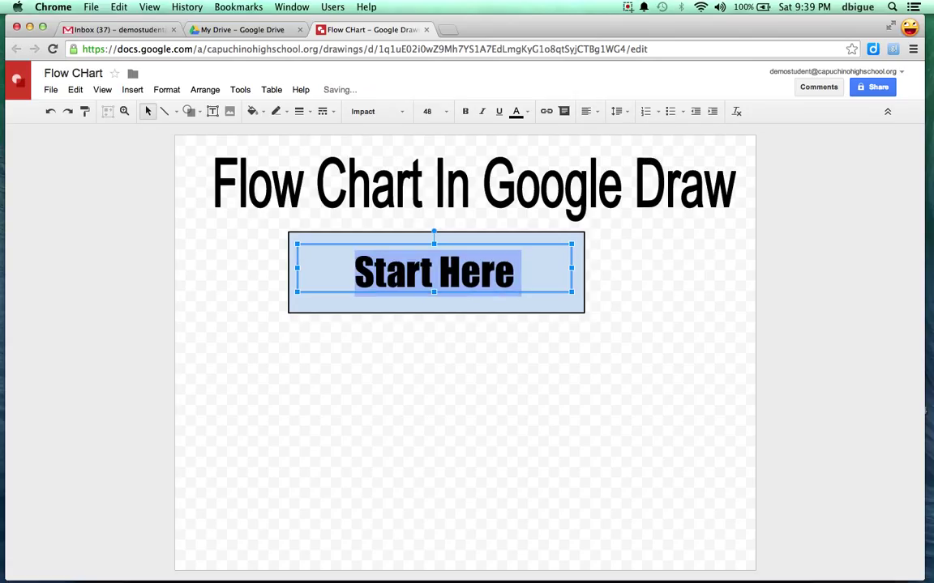
{"action": "key", "text": "Return"}
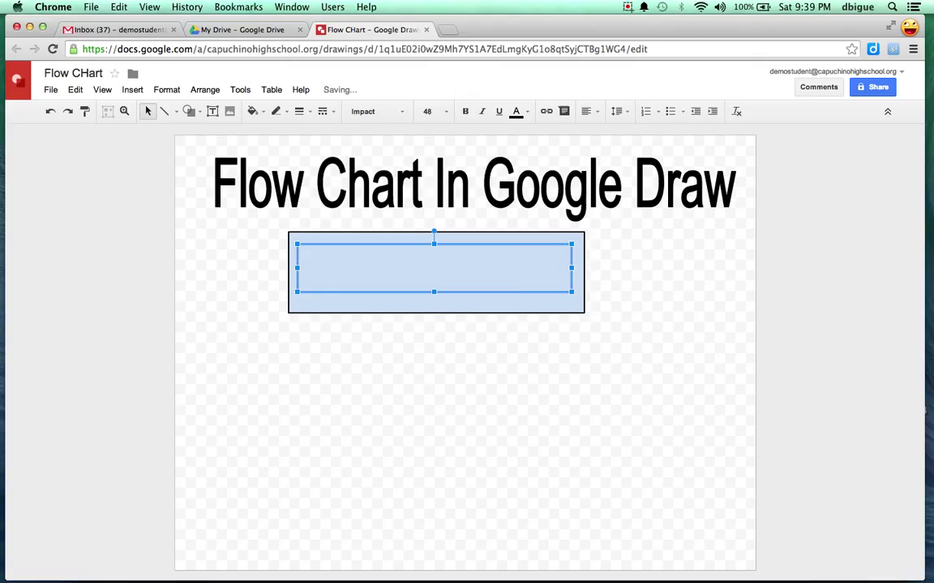
{"action": "key", "text": "super+z"}
{"action": "double_click", "coordinate": [532, 274]}
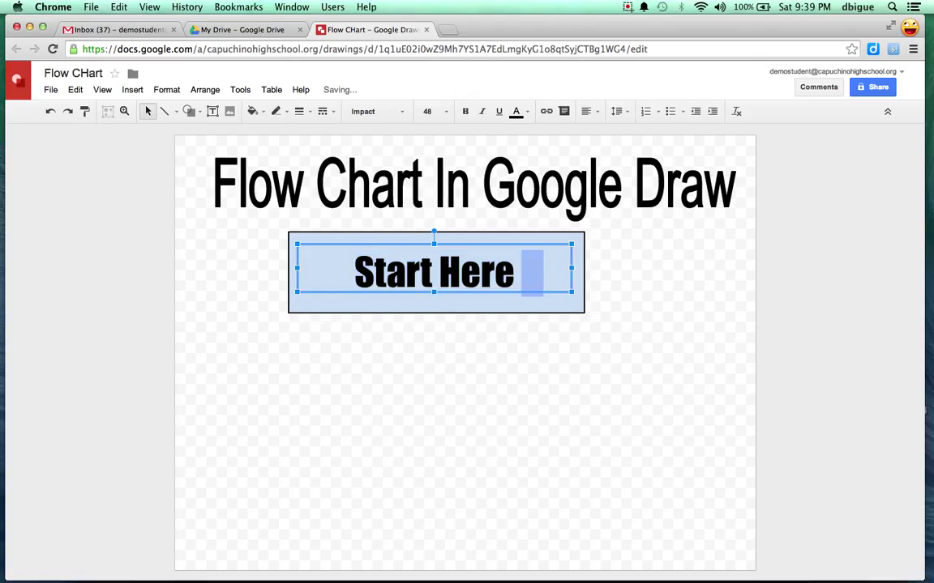
Step: Draw a long, narrow down arrow shape starting at the lower-left part of the "Start Here" rectangle and extending well below it
{"action": "key", "text": "Escape"}
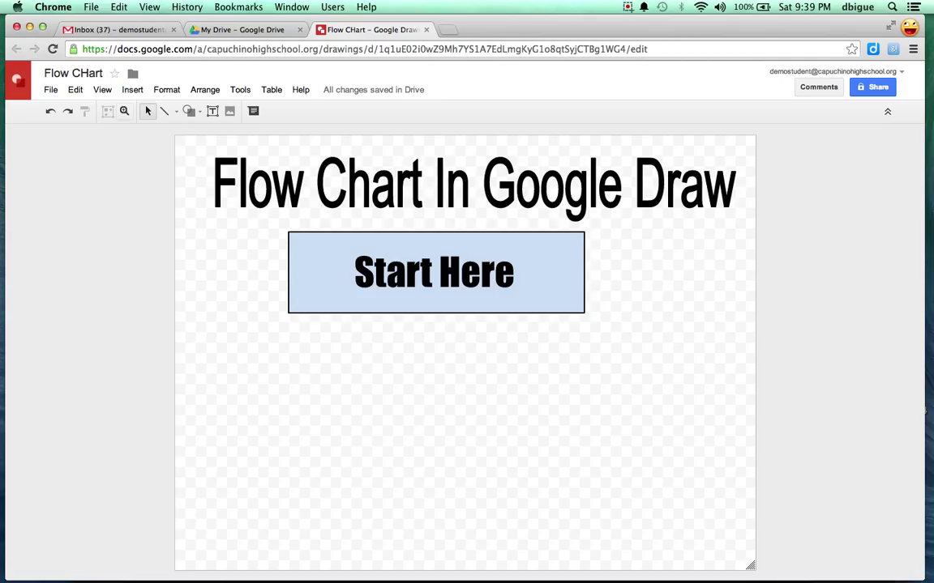
{"action": "left_click", "coordinate": [132, 90]}
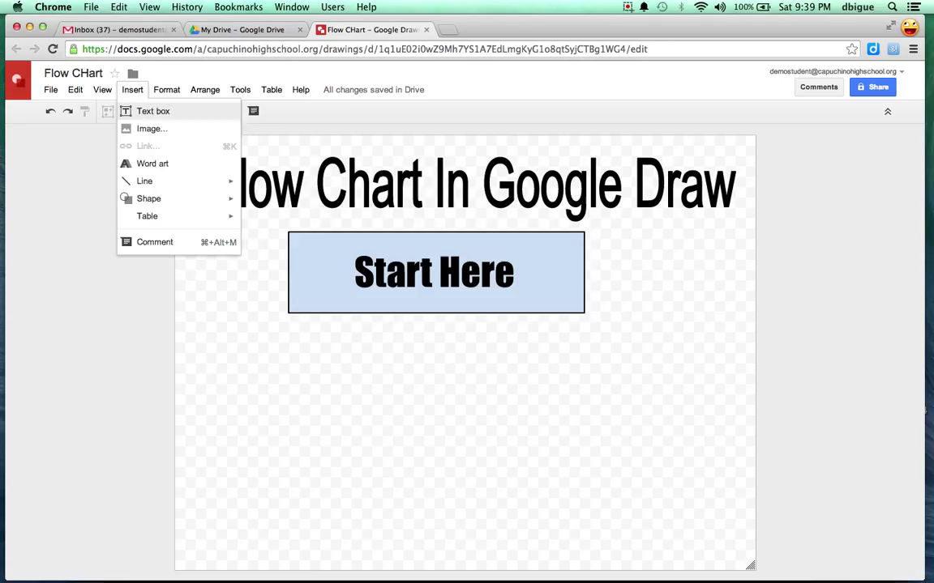
{"action": "mouse_move", "coordinate": [148, 198]}
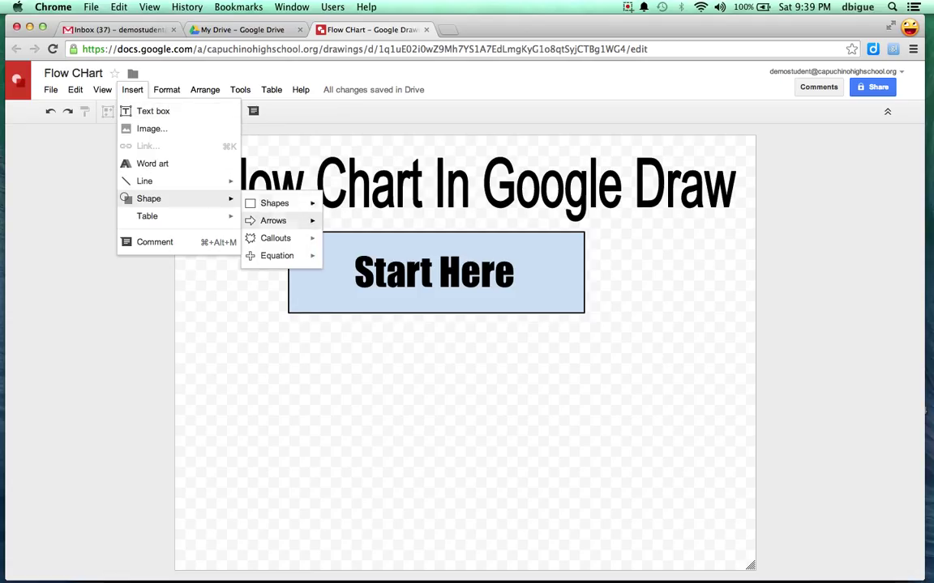
{"action": "mouse_move", "coordinate": [267, 220]}
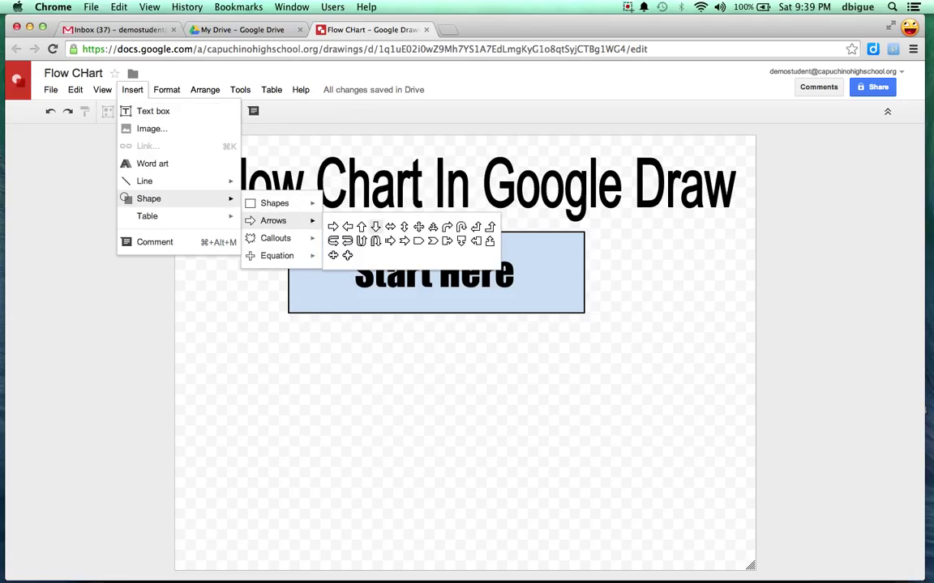
{"action": "left_click", "coordinate": [375, 227]}
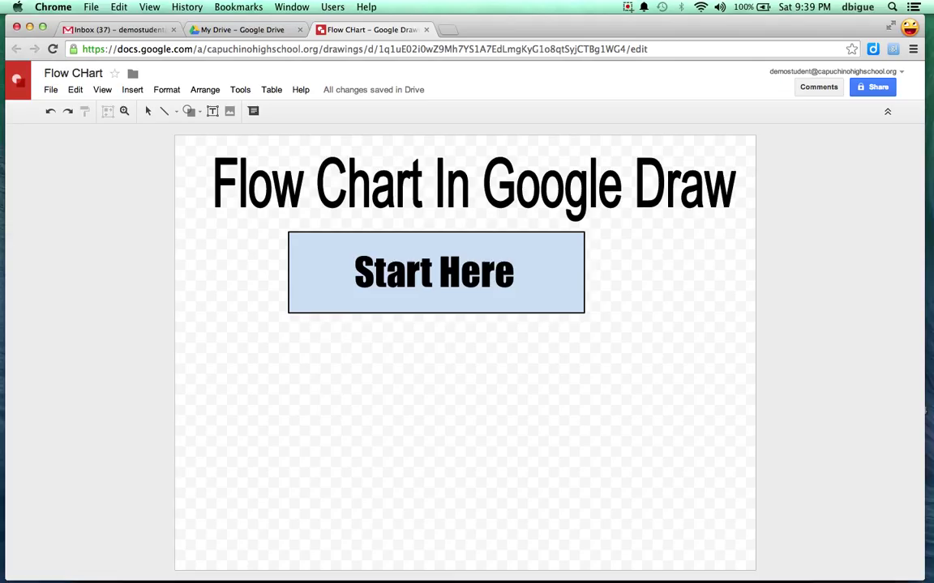
{"action": "left_click_drag", "start_coordinate": [304, 299], "coordinate": [363, 474]}
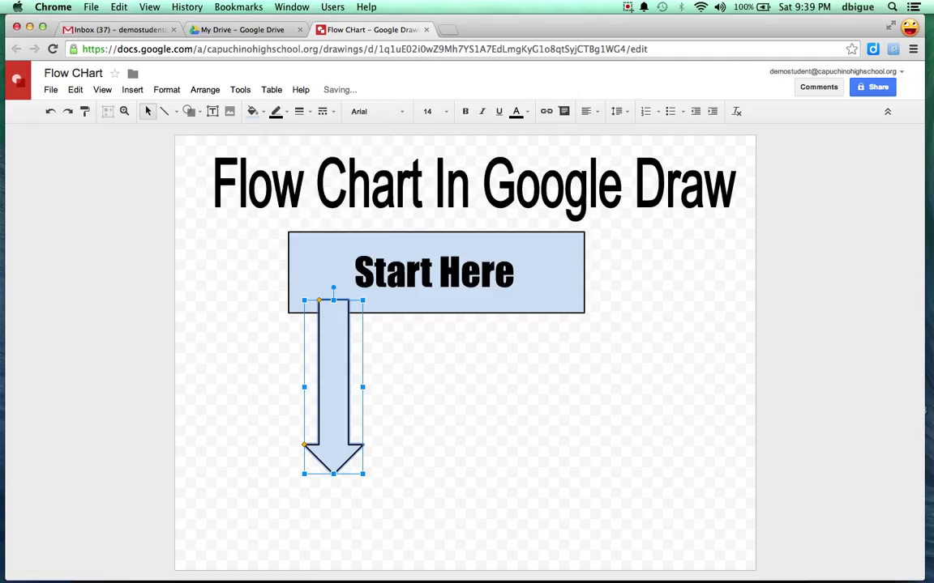
Step: Fill the down arrow with red
{"action": "left_click", "coordinate": [252, 111]}
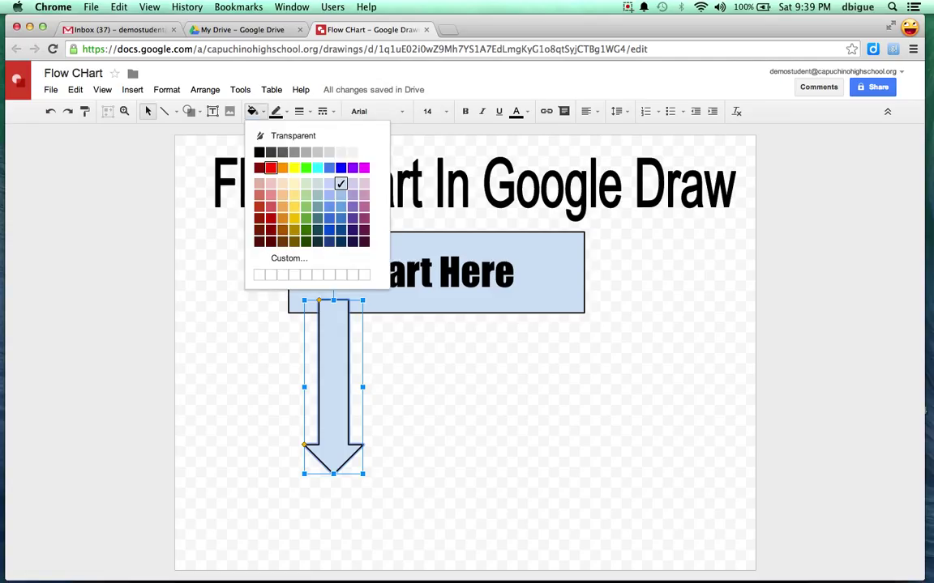
{"action": "left_click", "coordinate": [271, 168]}
{"action": "key", "text": "Escape"}
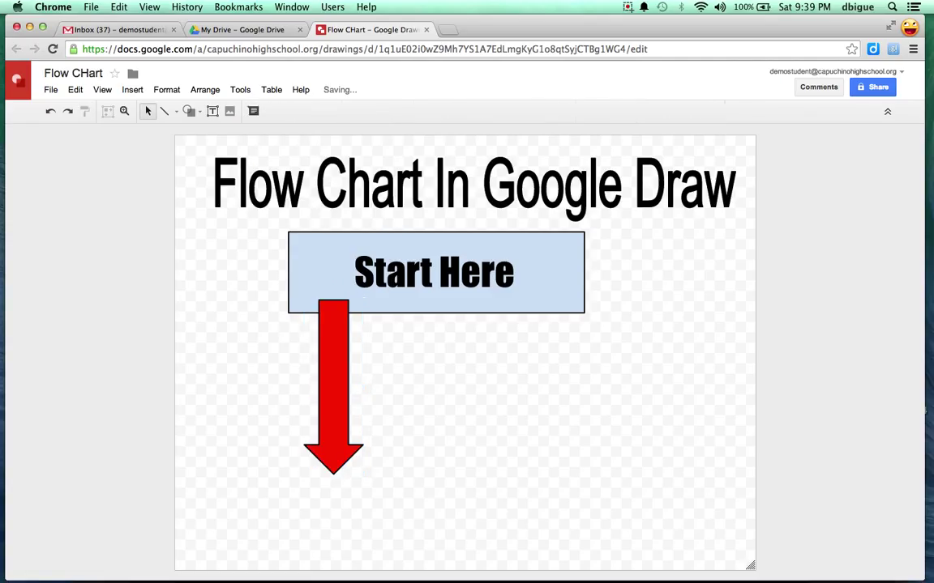
Step: Rotate the red arrow slightly counterclockwise so it points down and right, and reshape it with a thinner shaft and longer head
{"action": "left_click", "coordinate": [333, 381]}
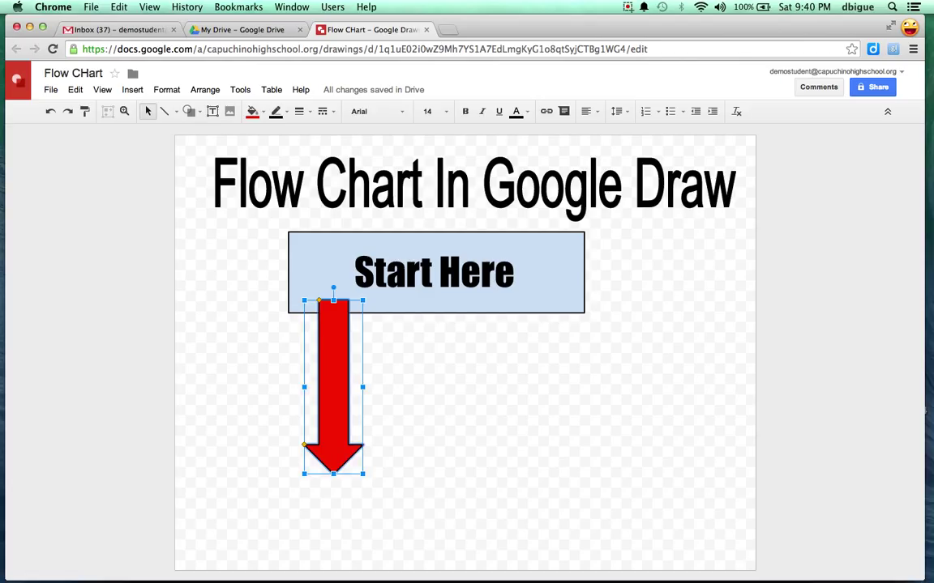
{"action": "left_click_drag", "start_coordinate": [333, 288], "coordinate": [306, 292]}
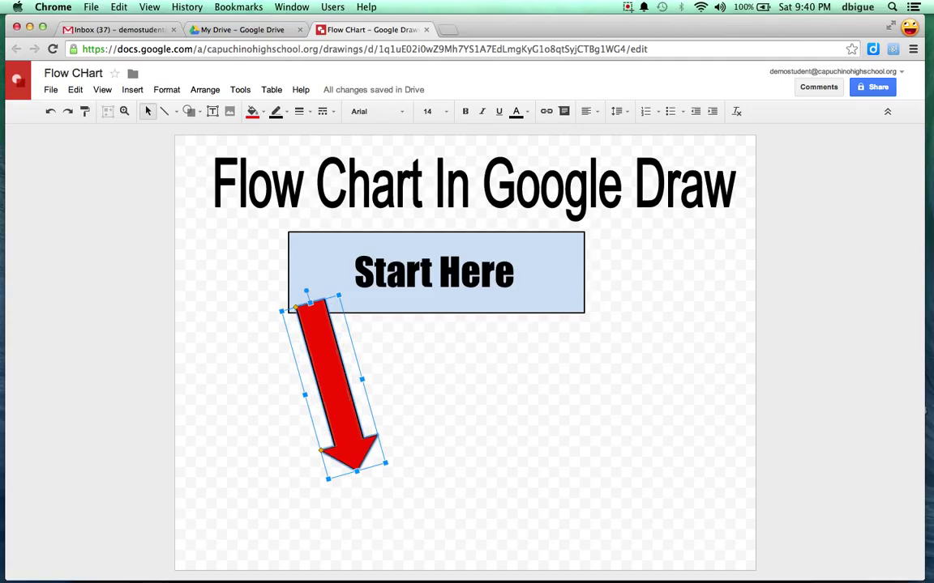
{"action": "left_click_drag", "start_coordinate": [296, 308], "coordinate": [299, 306]}
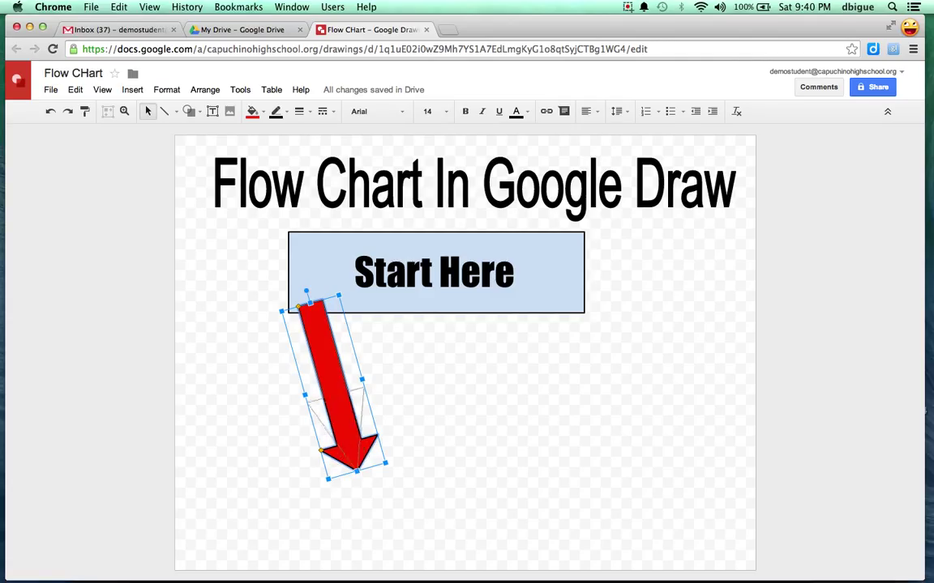
{"action": "left_click_drag", "start_coordinate": [308, 402], "coordinate": [308, 410]}
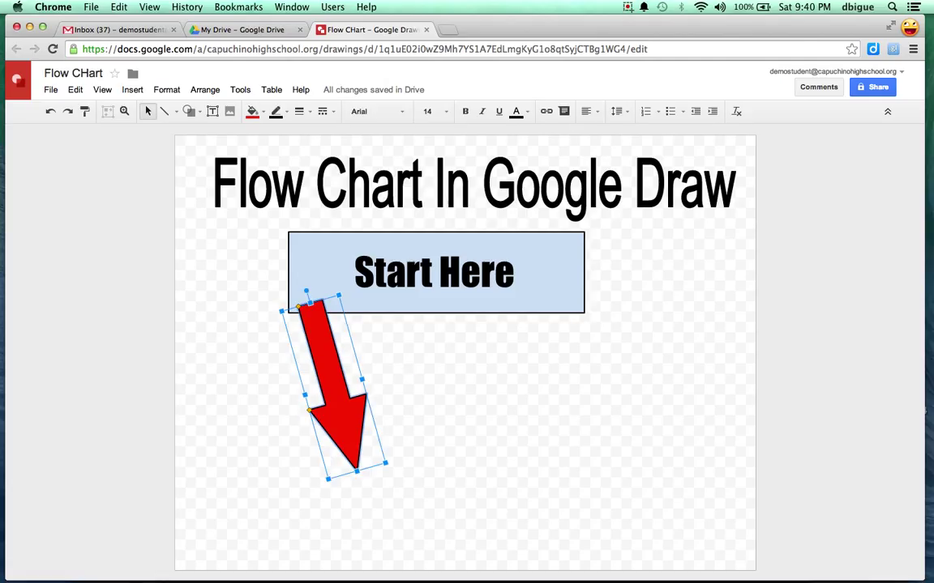
{"action": "key", "text": "Escape"}
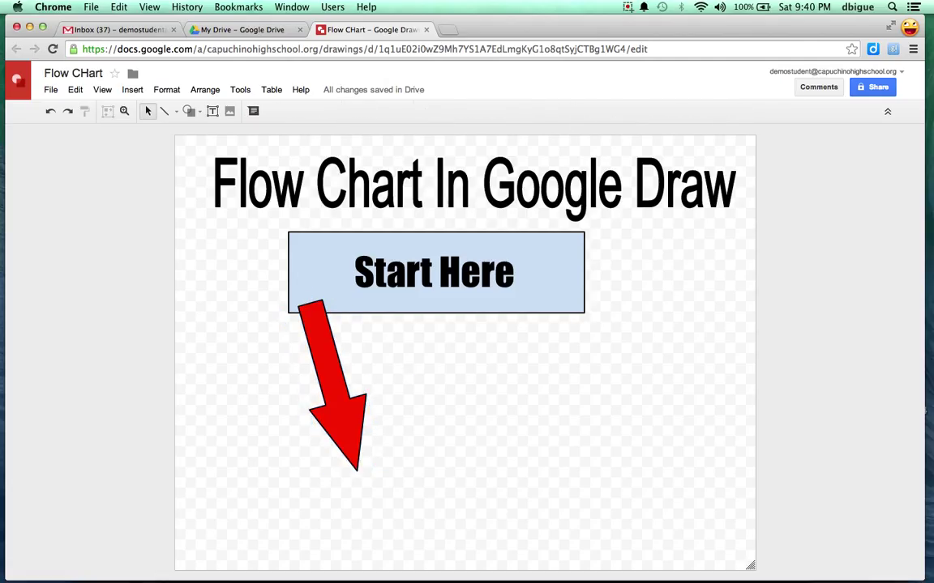
Step: Send the red arrow backward two levels so that it sits behind the "Start Here" rectangle
{"action": "left_click", "coordinate": [333, 369]}
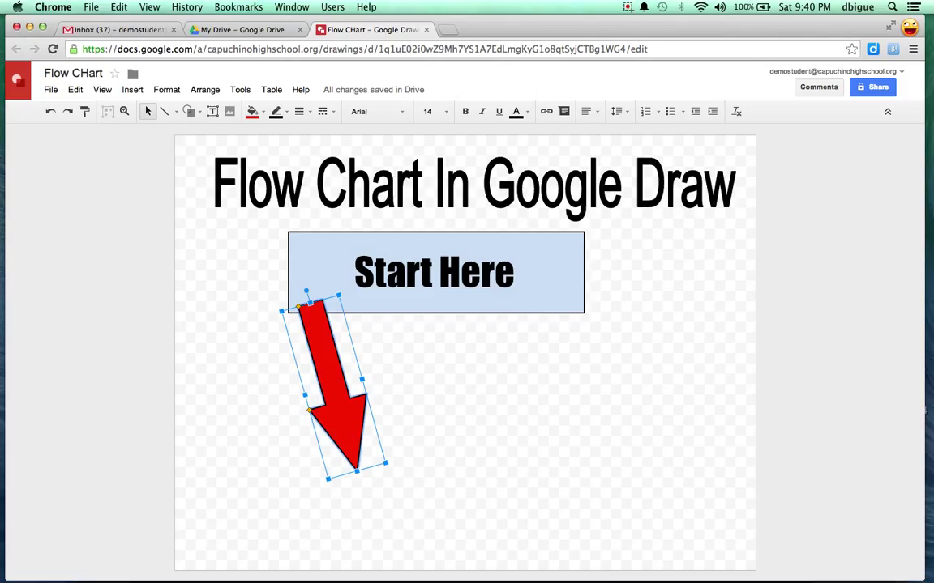
{"action": "left_click", "coordinate": [205, 89]}
{"action": "mouse_move", "coordinate": [267, 111]}
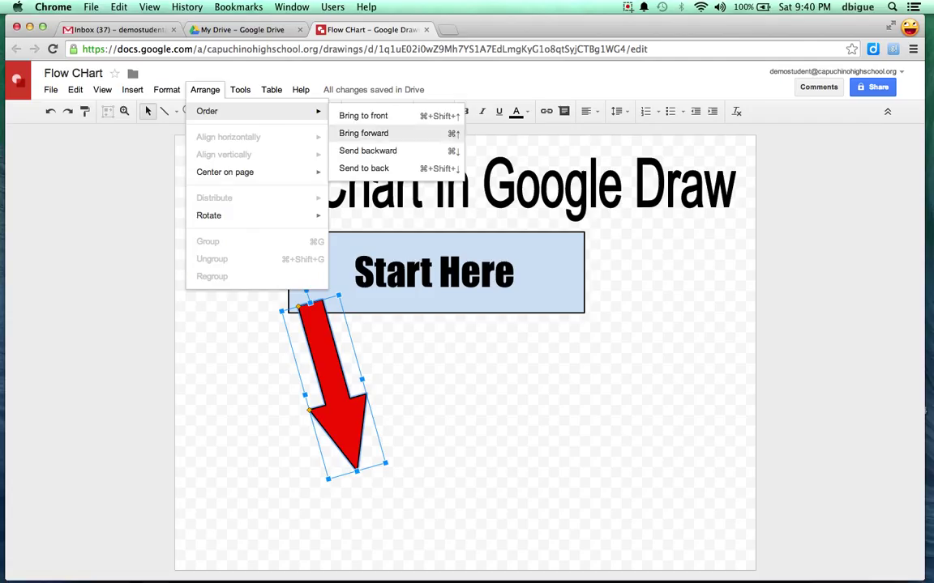
{"action": "left_click", "coordinate": [368, 151]}
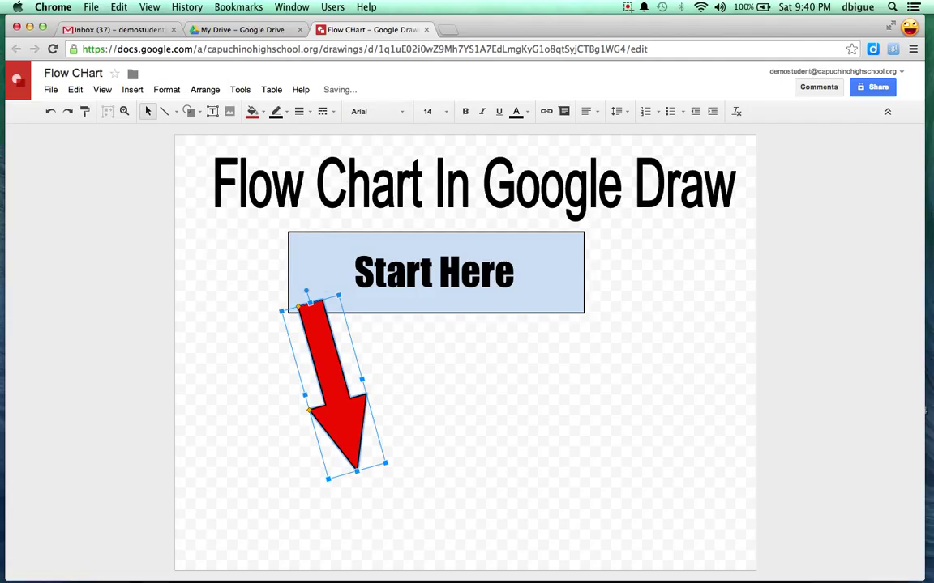
{"action": "left_click", "coordinate": [205, 89]}
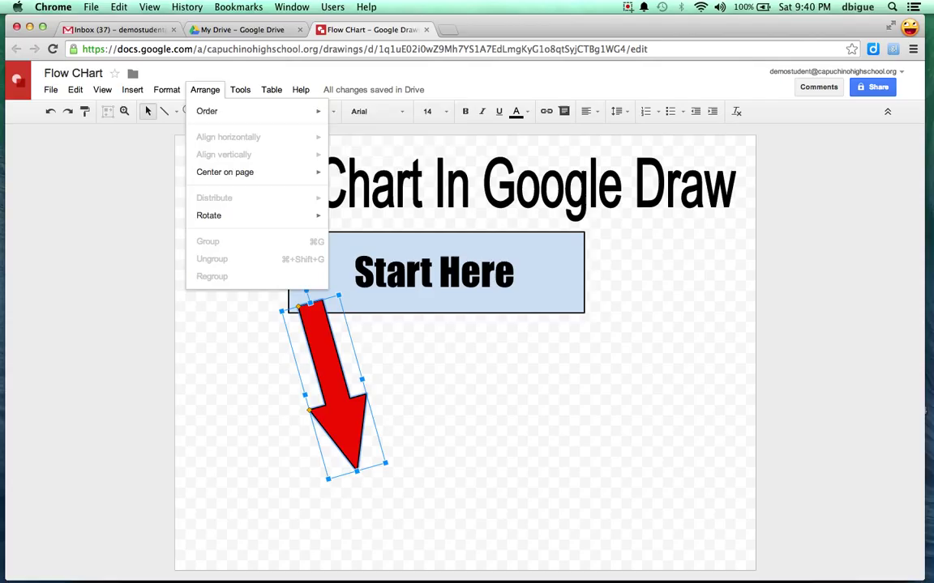
{"action": "mouse_move", "coordinate": [206, 111]}
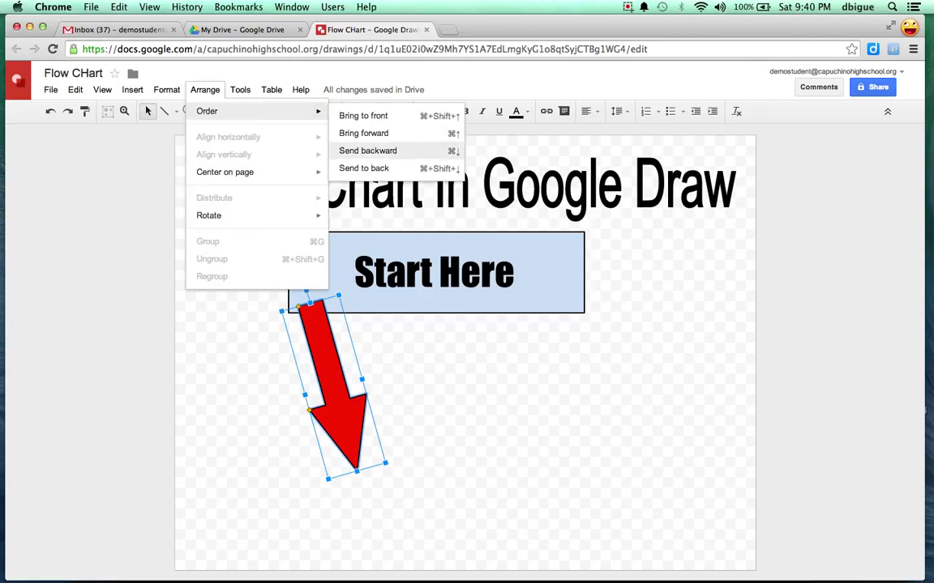
{"action": "left_click", "coordinate": [367, 150]}
{"action": "key", "text": "Escape"}
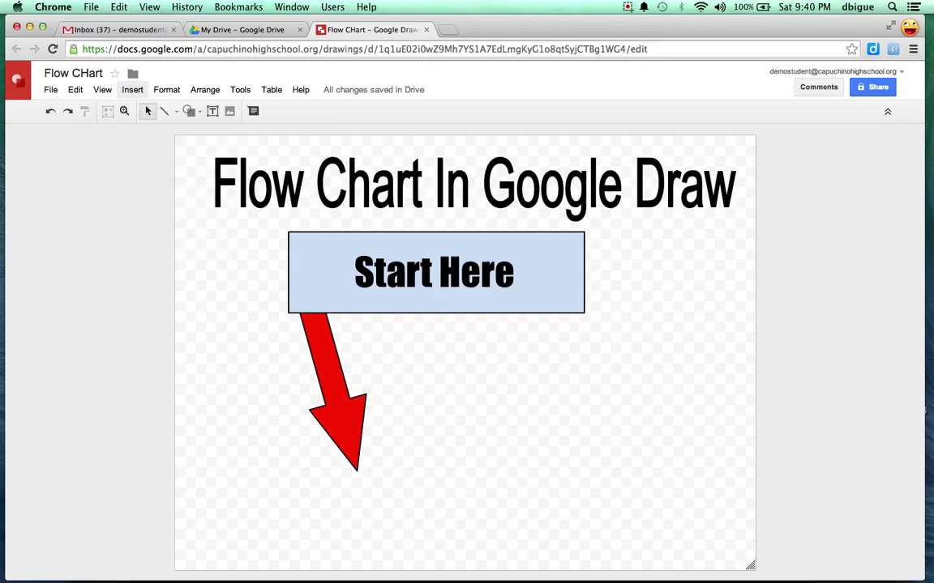
Step: Start inserting an image and search Google images for "computer"
{"action": "left_click", "coordinate": [133, 89]}
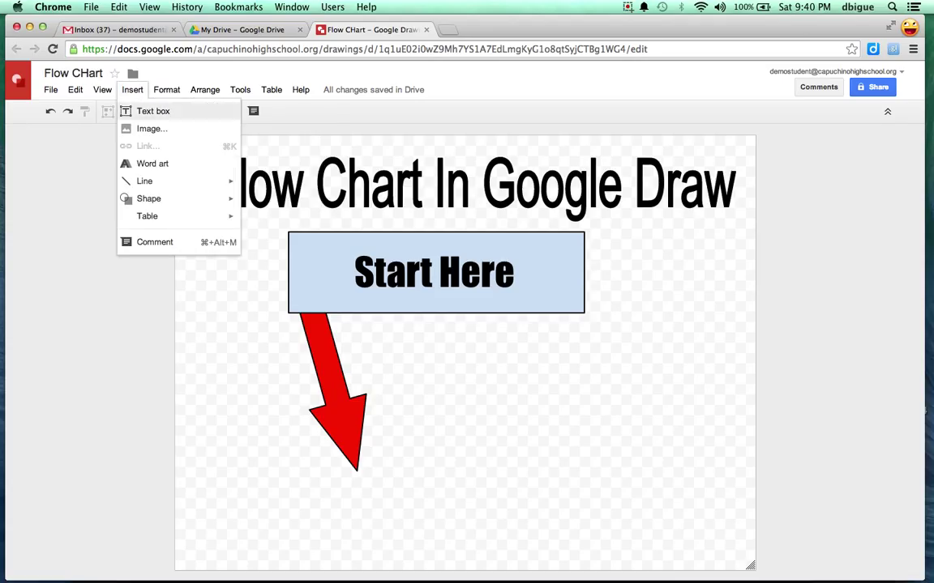
{"action": "left_click", "coordinate": [152, 128]}
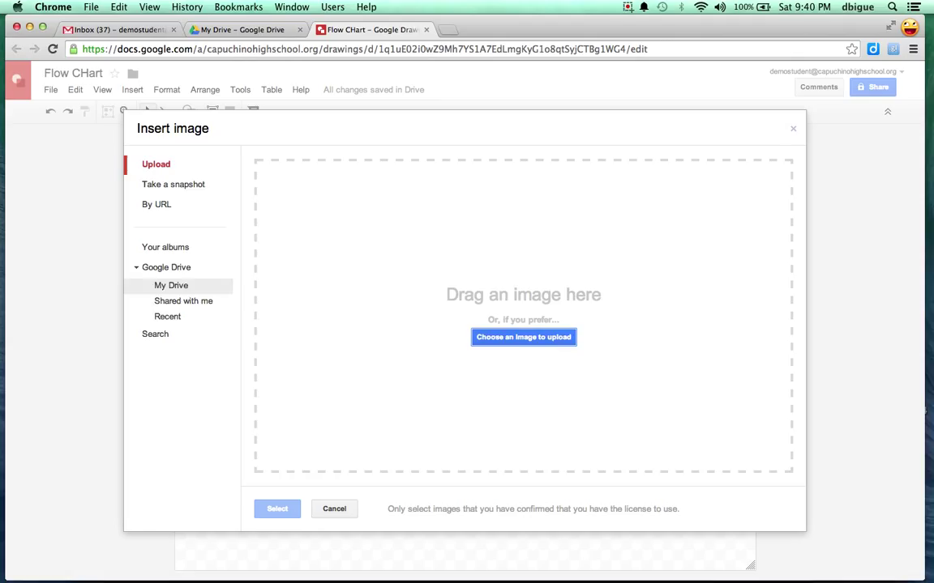
{"action": "left_click", "coordinate": [156, 334]}
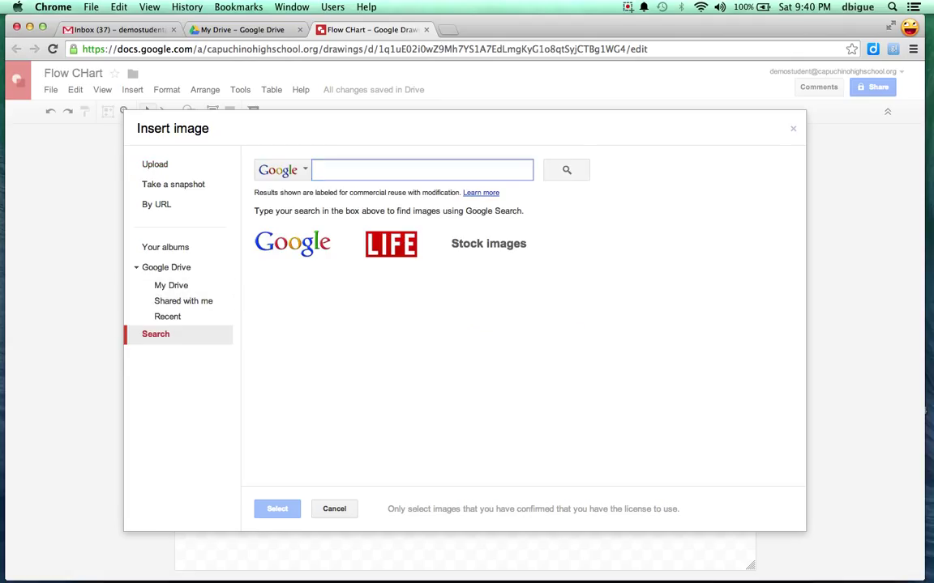
{"action": "type", "text": "computer"}
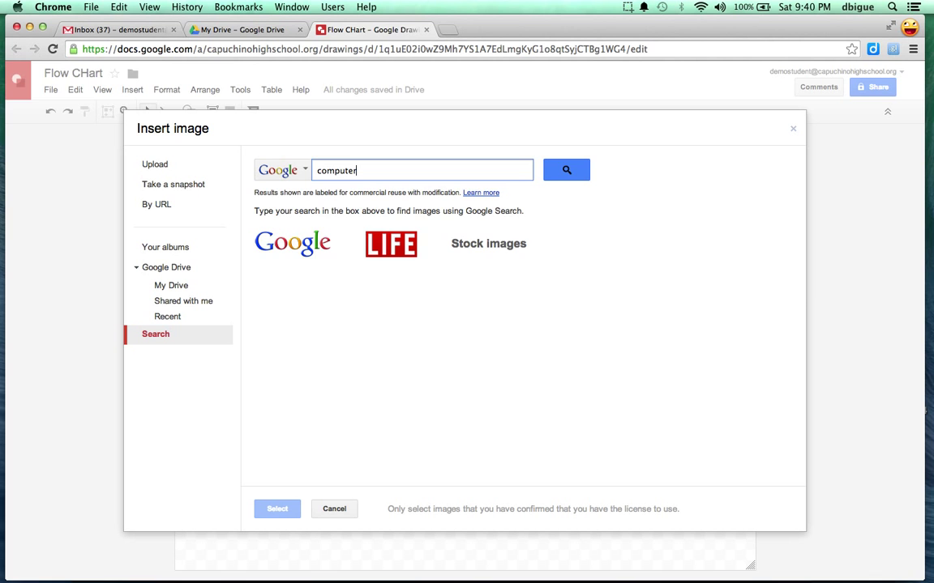
{"action": "key", "text": "Return"}
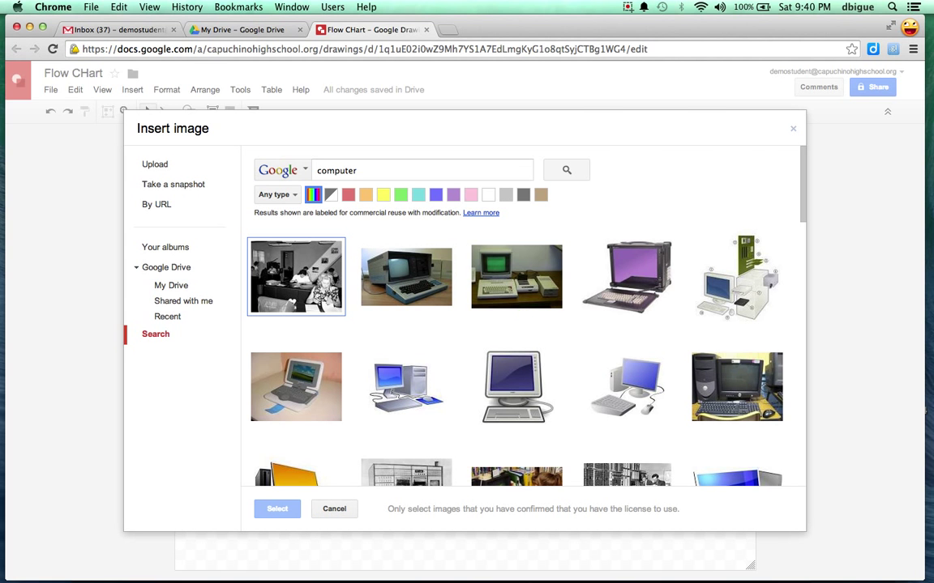
Step: Filter the image results to green clip art and insert the picture of the computer with a green screen and keyboard
{"action": "left_click", "coordinate": [401, 195]}
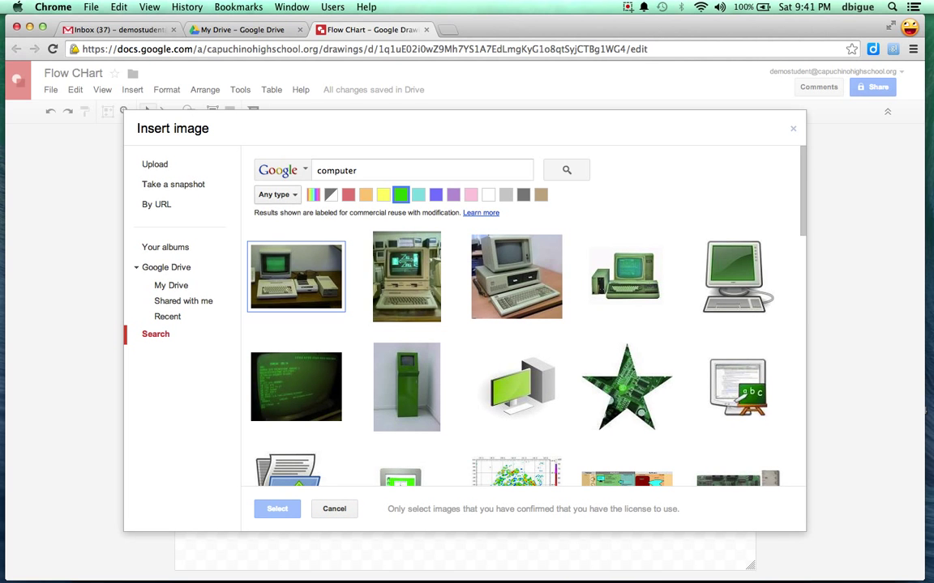
{"action": "left_click", "coordinate": [276, 195]}
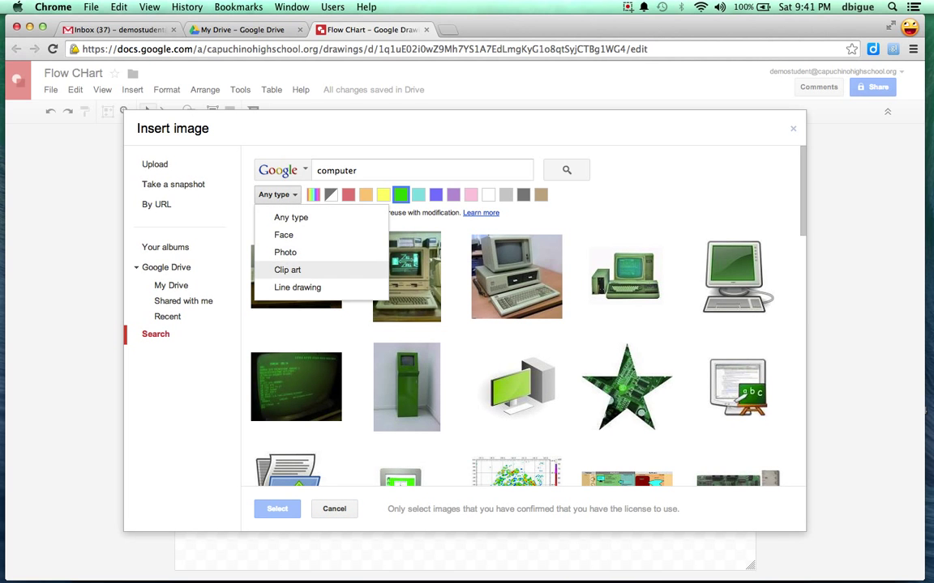
{"action": "left_click", "coordinate": [286, 270]}
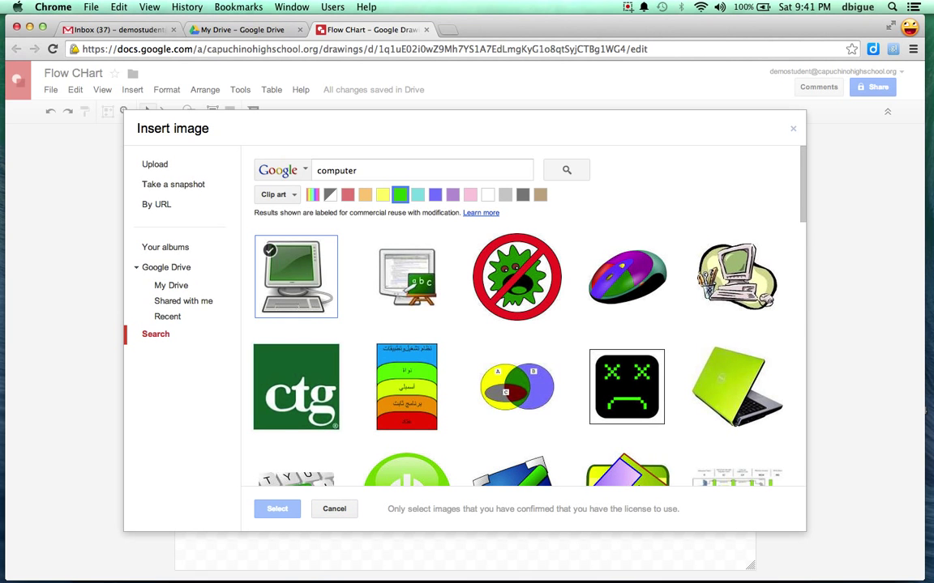
{"action": "left_click", "coordinate": [294, 276]}
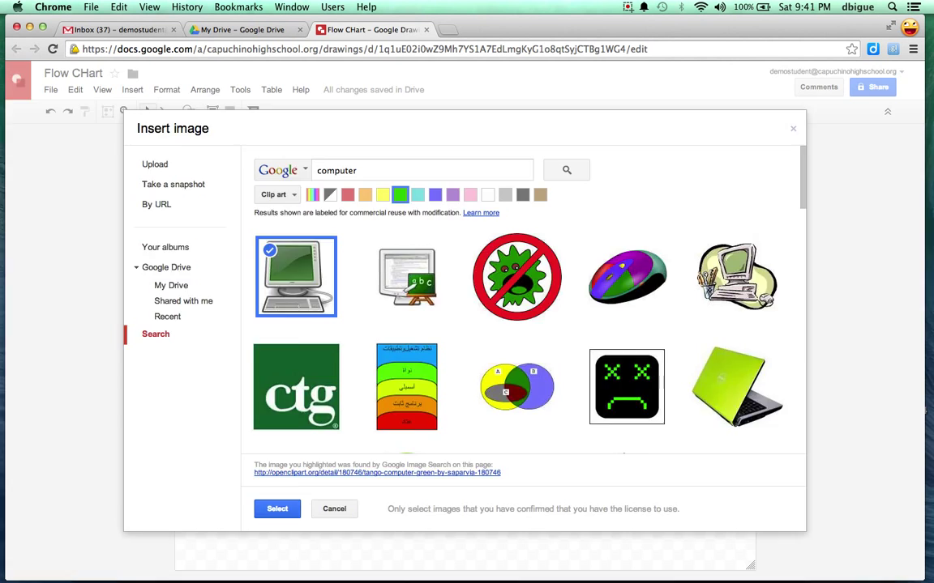
{"action": "left_click", "coordinate": [277, 509]}
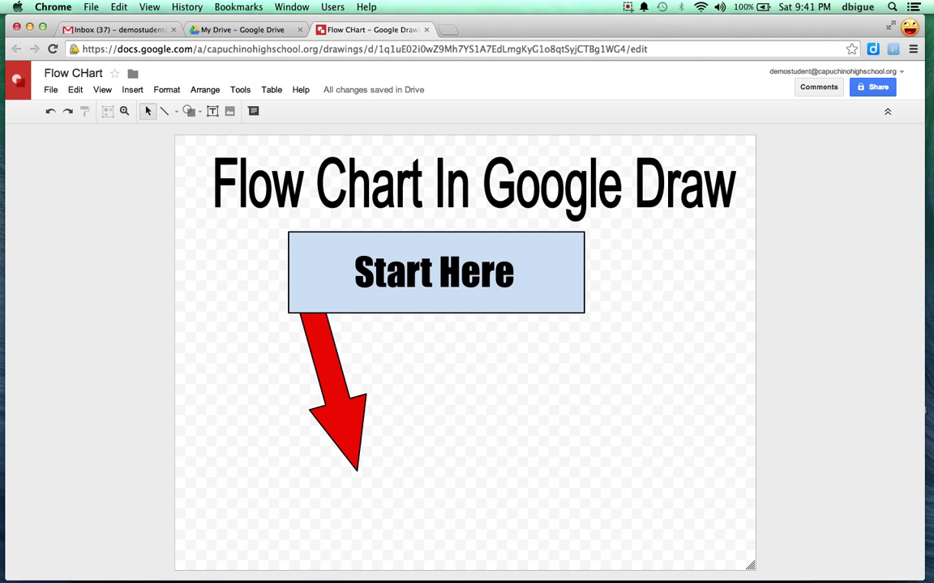
Step: Move the computer picture below the "Start Here" box, shrink it to about two-thirds size, and place it at the red arrow's tip
{"action": "left_click_drag", "start_coordinate": [464, 353], "coordinate": [434, 480]}
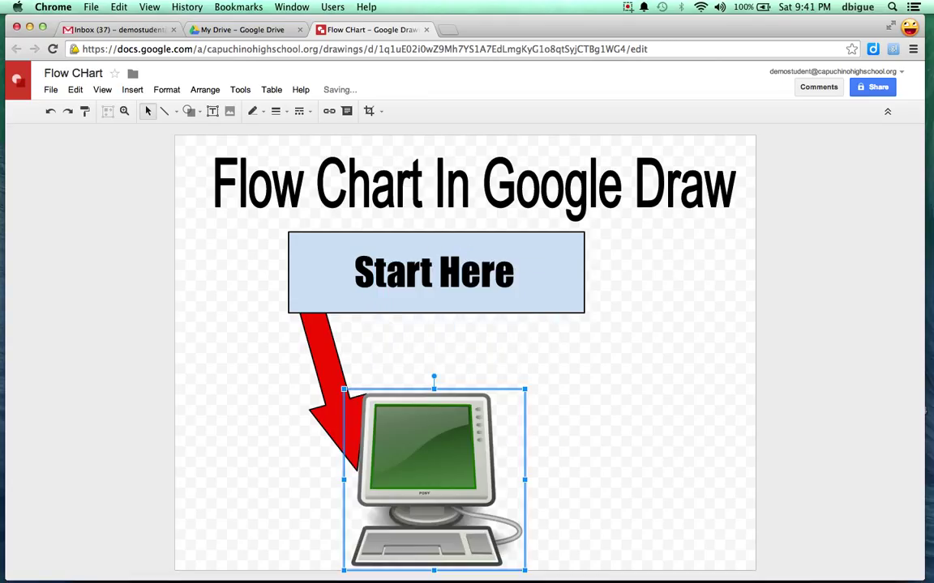
{"action": "left_click_drag", "start_coordinate": [525, 390], "coordinate": [466, 448]}
{"action": "left_click_drag", "start_coordinate": [418, 490], "coordinate": [422, 486]}
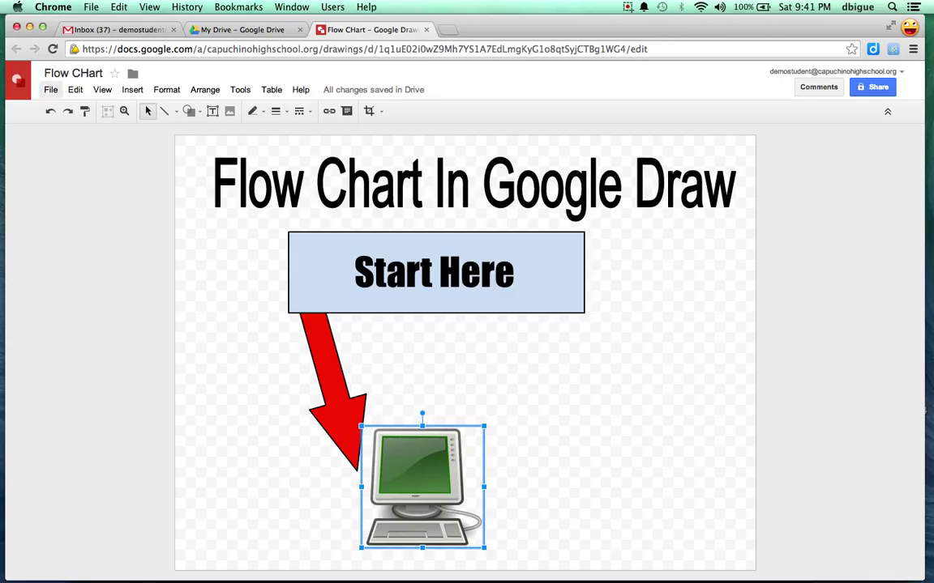
Step: Download the drawing as a PNG image and open the downloaded file
{"action": "left_click", "coordinate": [51, 90]}
{"action": "mouse_move", "coordinate": [129, 294]}
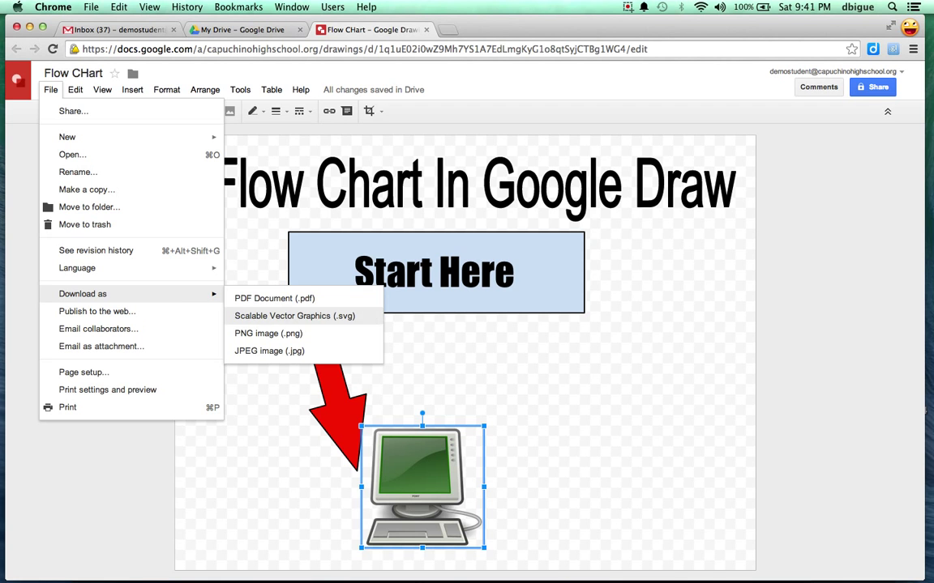
{"action": "left_click", "coordinate": [268, 333]}
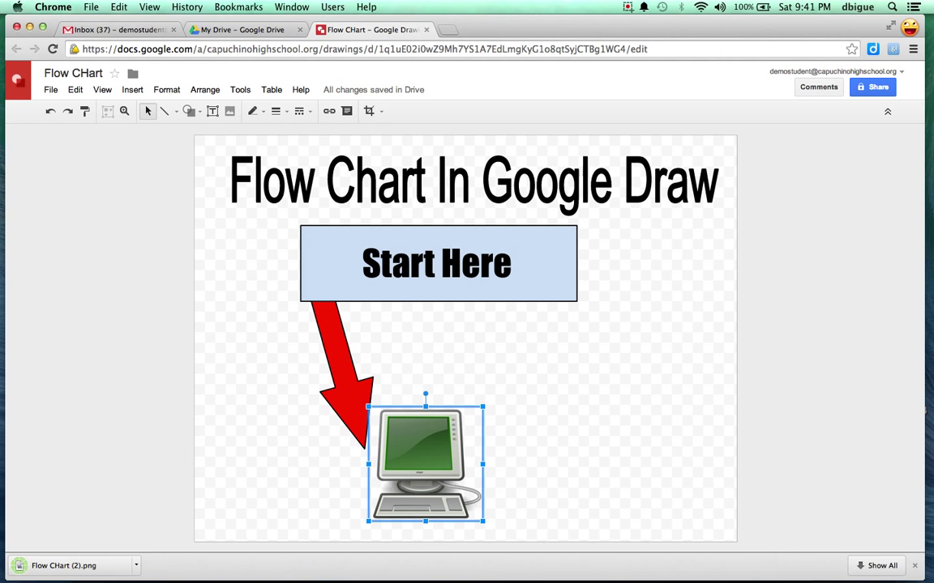
{"action": "left_click", "coordinate": [135, 566]}
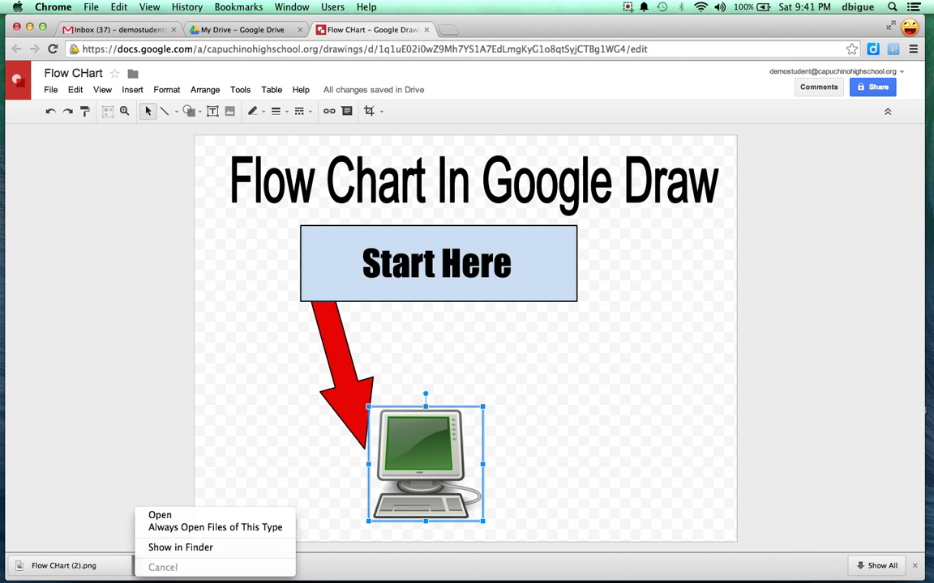
{"action": "left_click", "coordinate": [162, 516]}
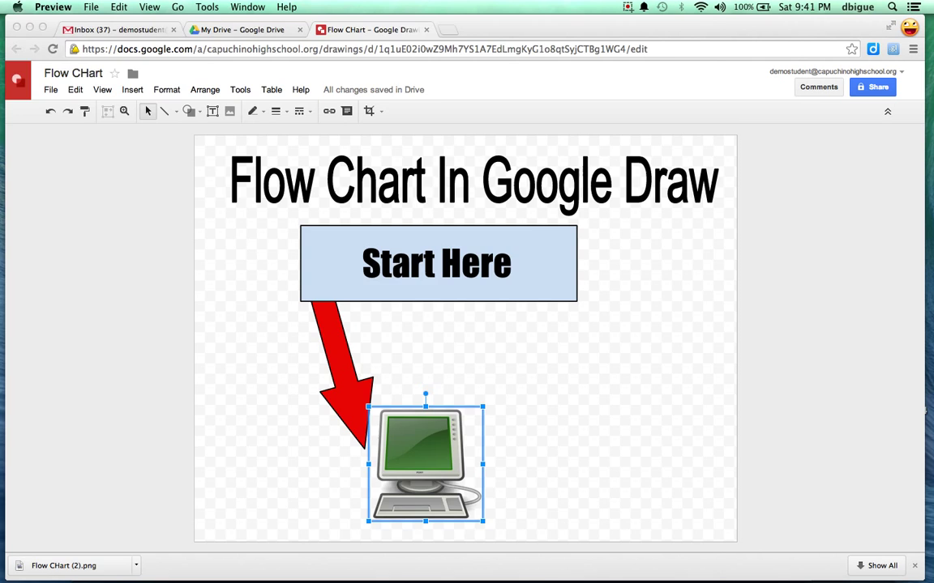